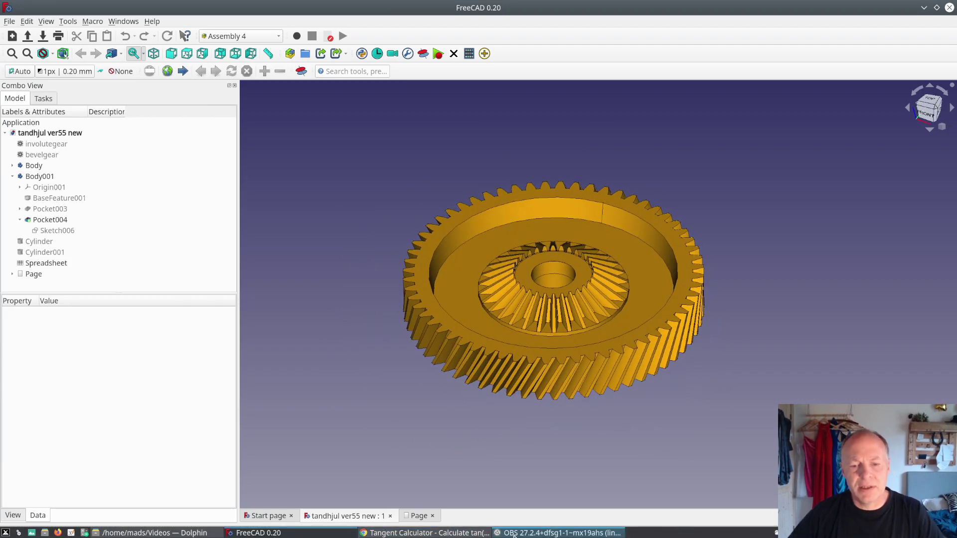
left_click(514, 533)
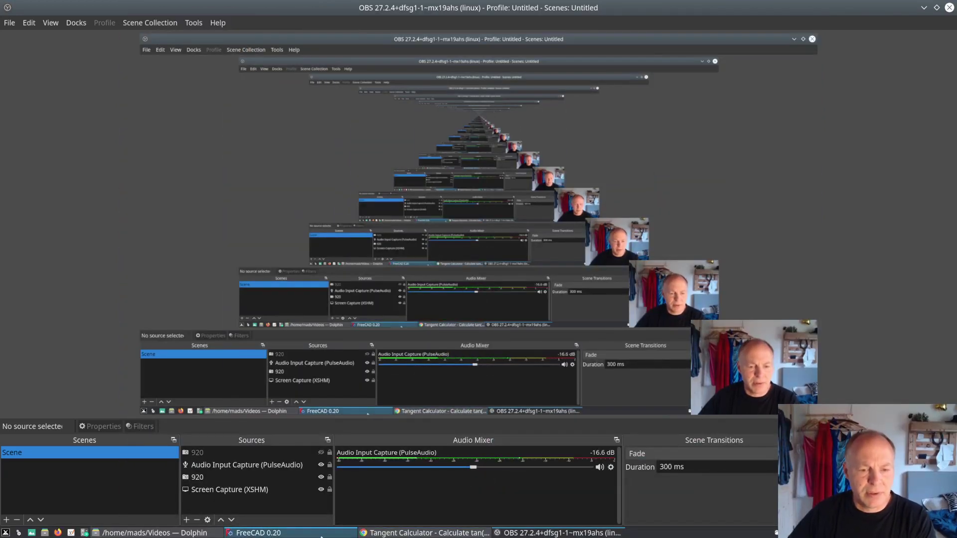
left_click(258, 533)
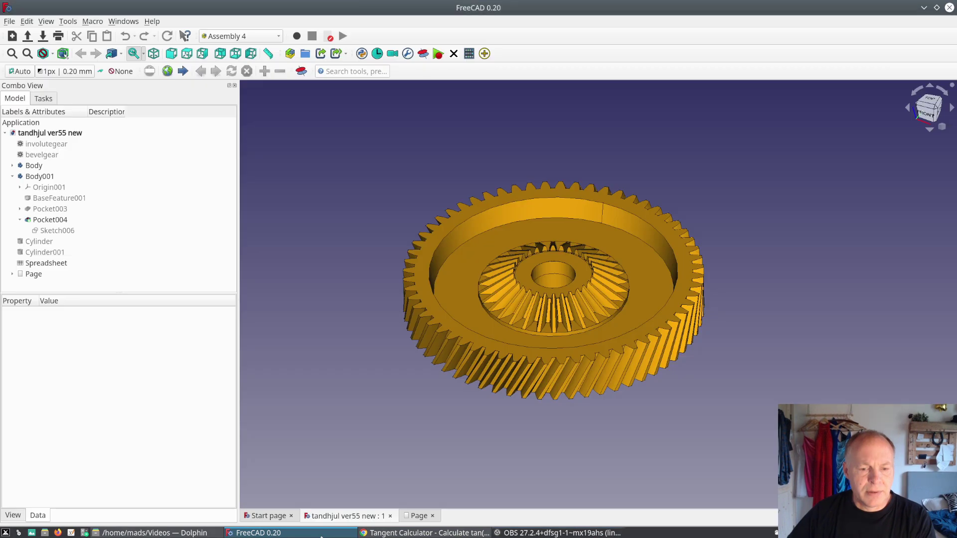
- Close the open gear document and create a new empty document in the Gear workbench
left_click(9, 21)
left_click(35, 74)
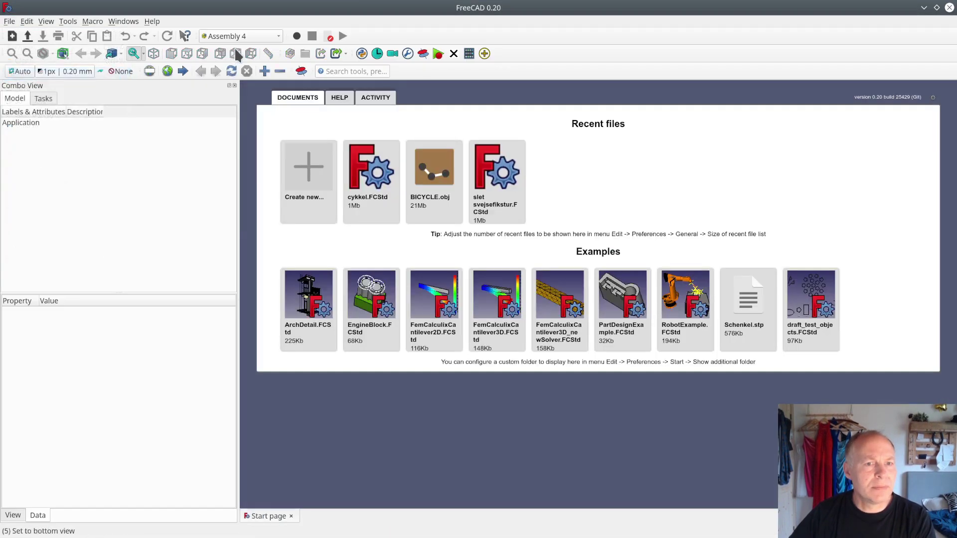
left_click(250, 33)
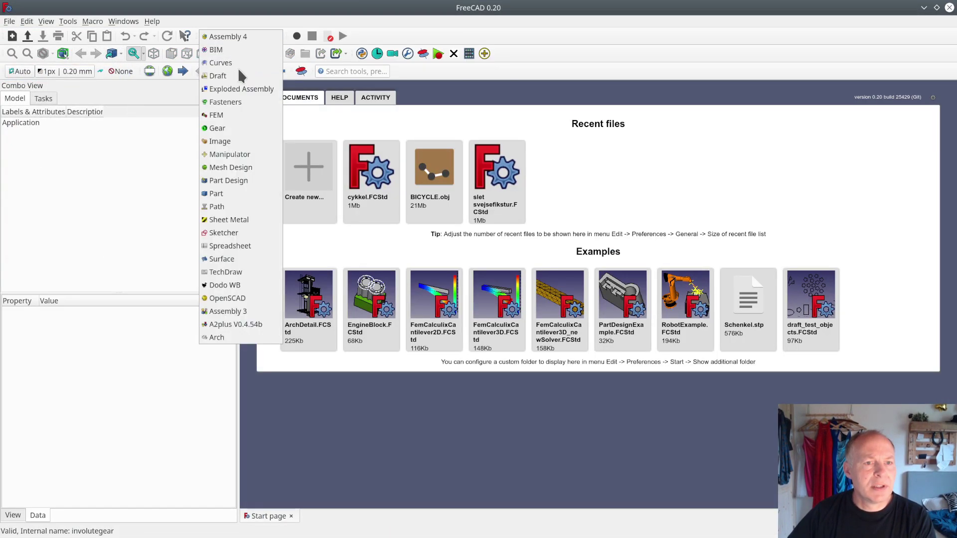
left_click(219, 129)
left_click(12, 36)
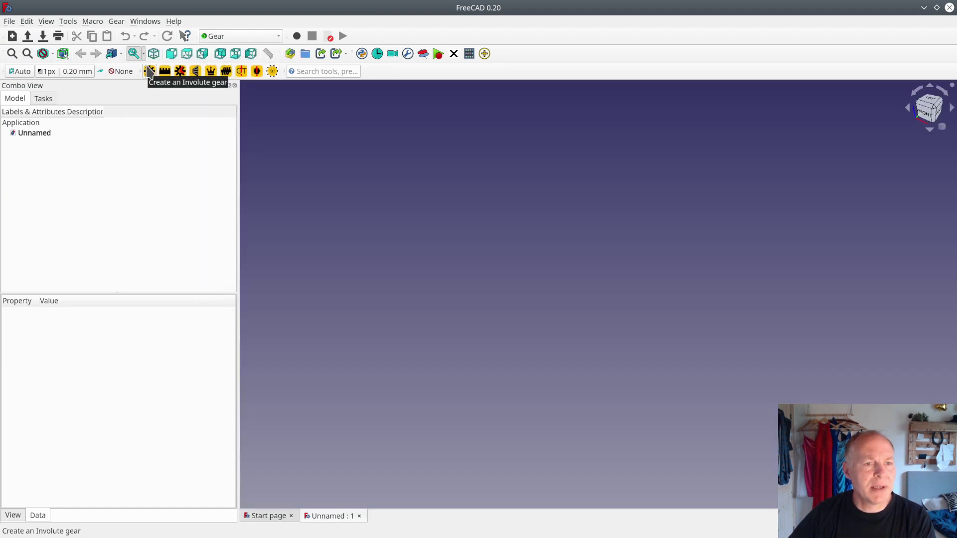
- Add an involute gear and a bevel gear to the new document
left_click(150, 72)
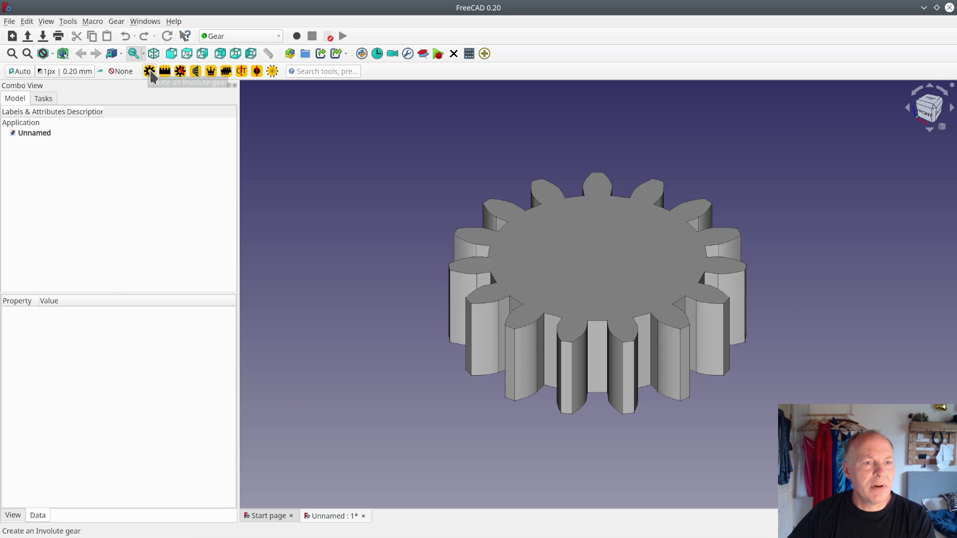
left_click(196, 72)
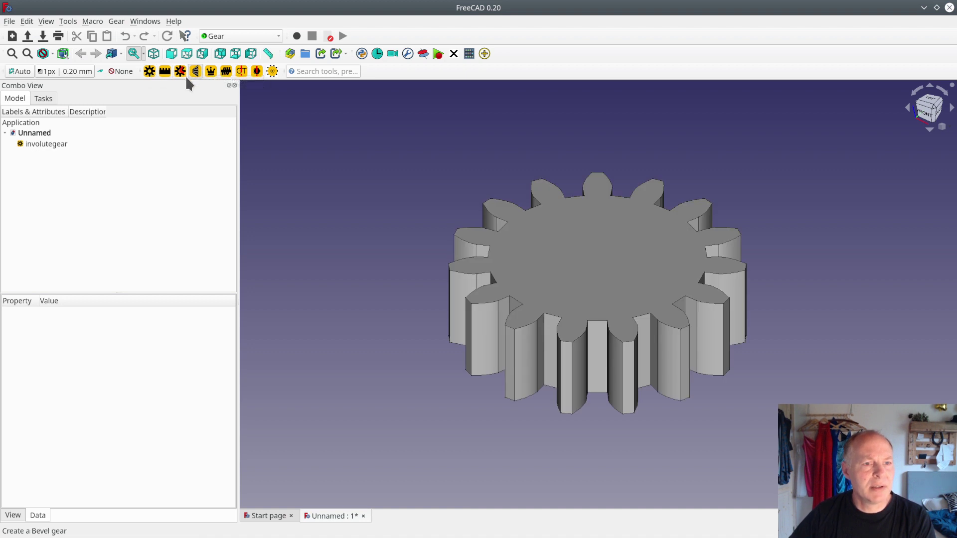
- Set the involute gear's height to 10 mm
left_click(37, 145)
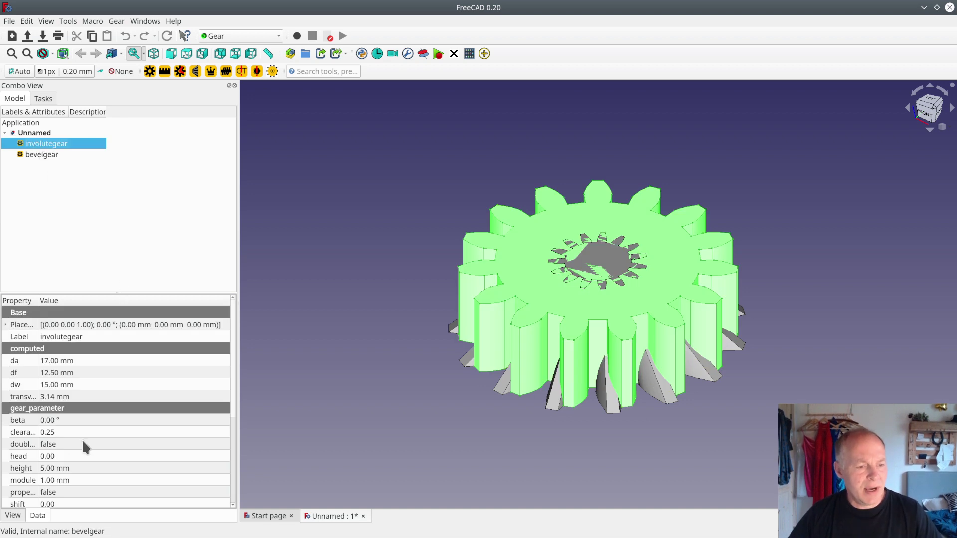
left_click(49, 468)
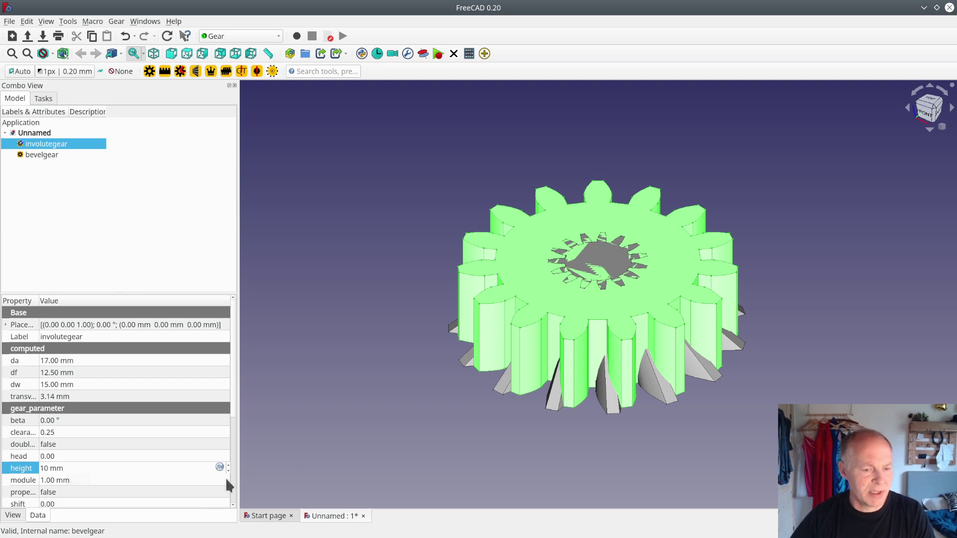
key("Return")
- Set the involute gear's number of teeth to 60
left_click_drag(233, 390, 243, 460)
left_click(56, 389)
left_click(55, 389)
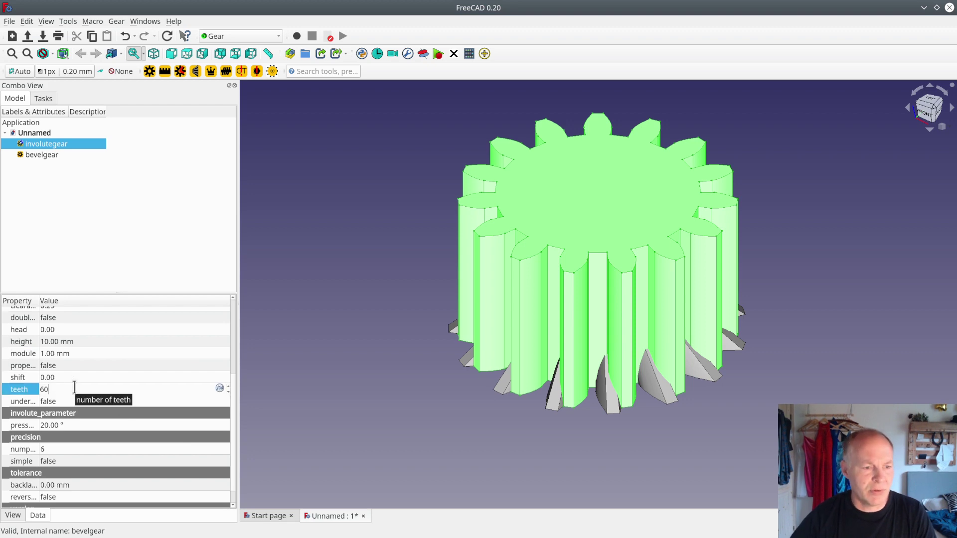
type("60")
key("Return")
scroll(388, 361, "down", 5)
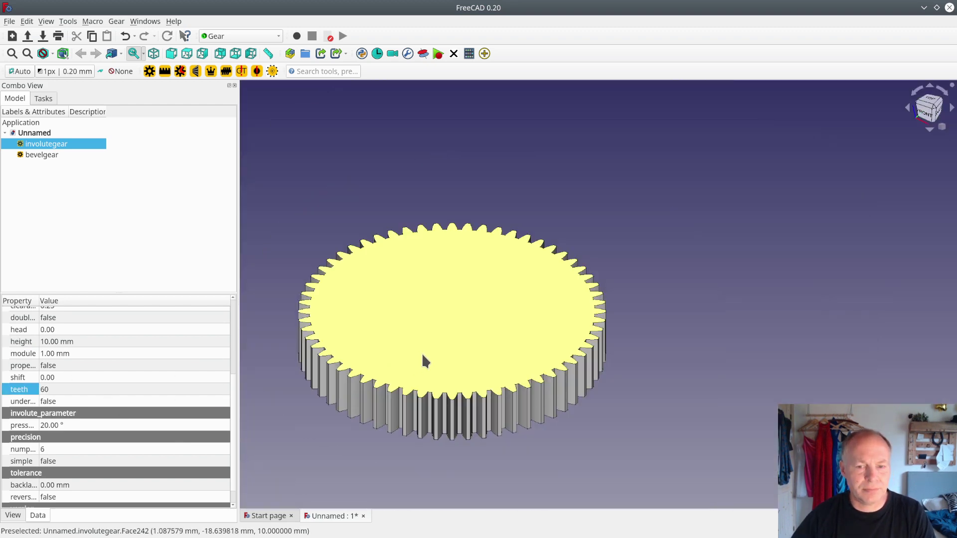
middle_click_drag(422, 353, 533, 286)
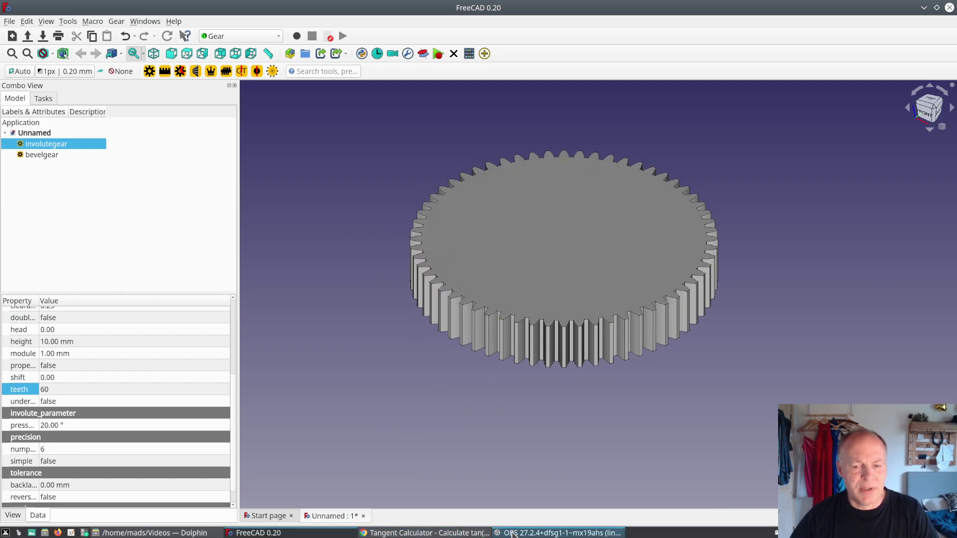
left_click(513, 534)
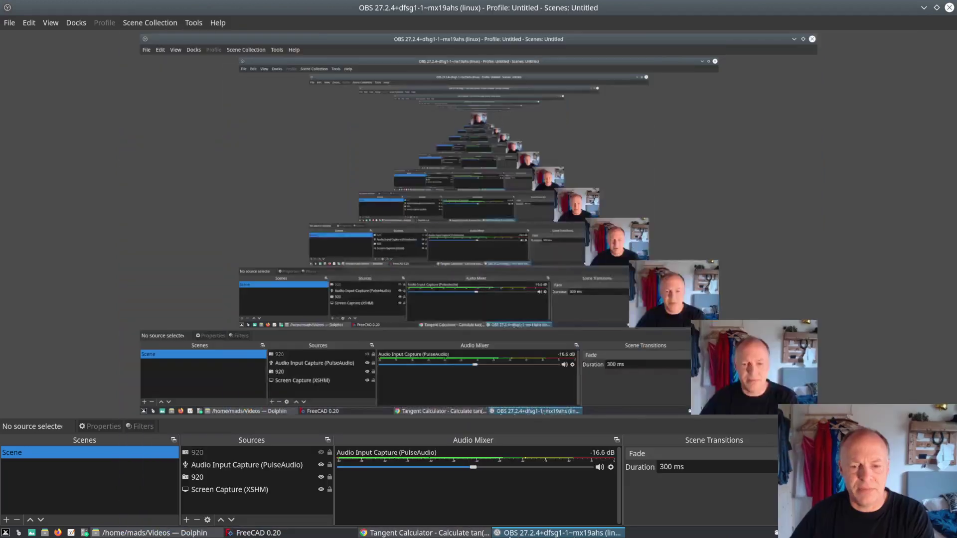
left_click(254, 533)
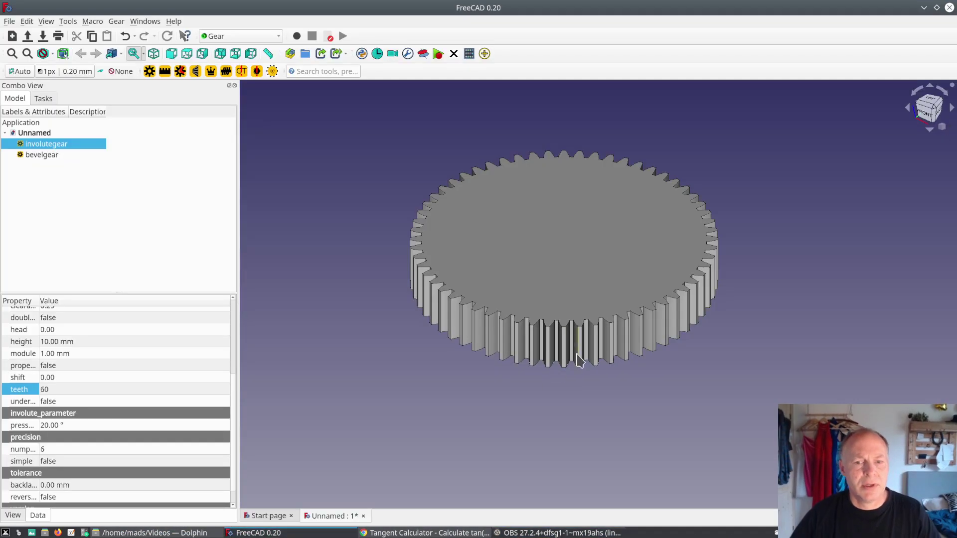
- Give the involute gear helical teeth by setting its beta angle to 26.6°
middle_click_drag(488, 374, 491, 364)
scroll(71, 386, "up", 4)
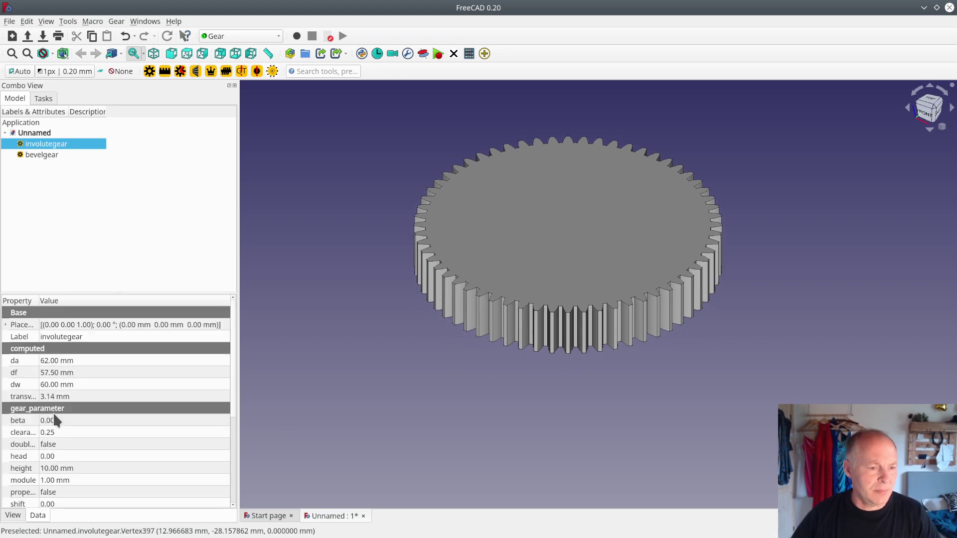
left_click(49, 420)
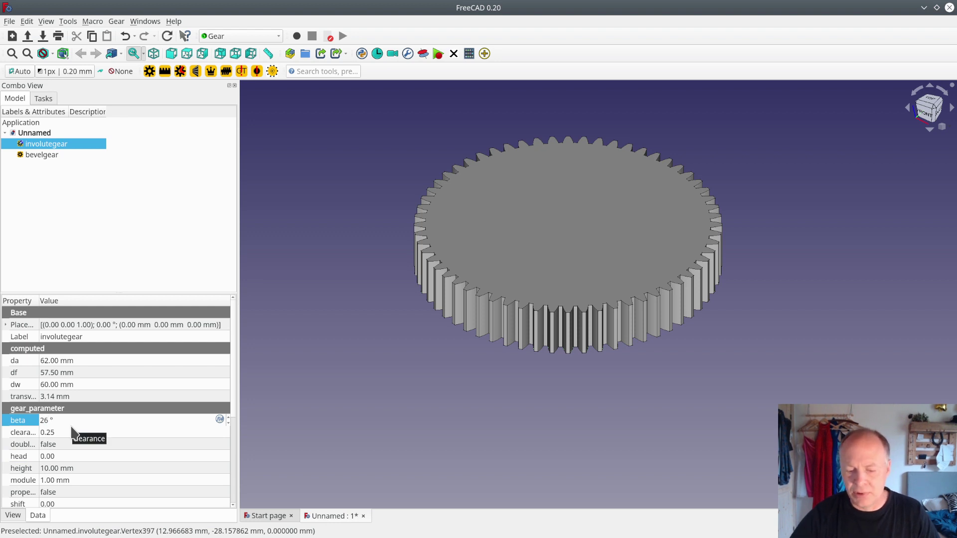
key("Return")
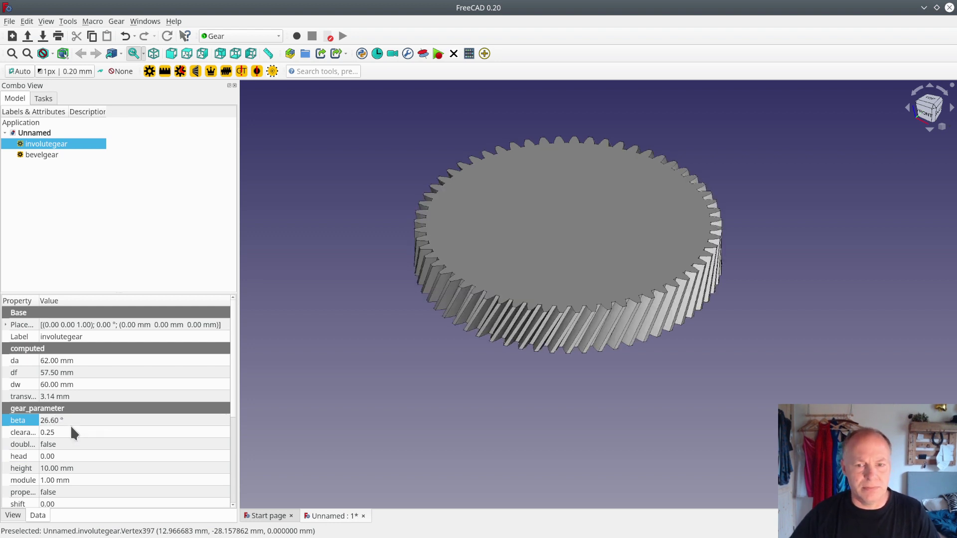
middle_click_drag(380, 352, 416, 417)
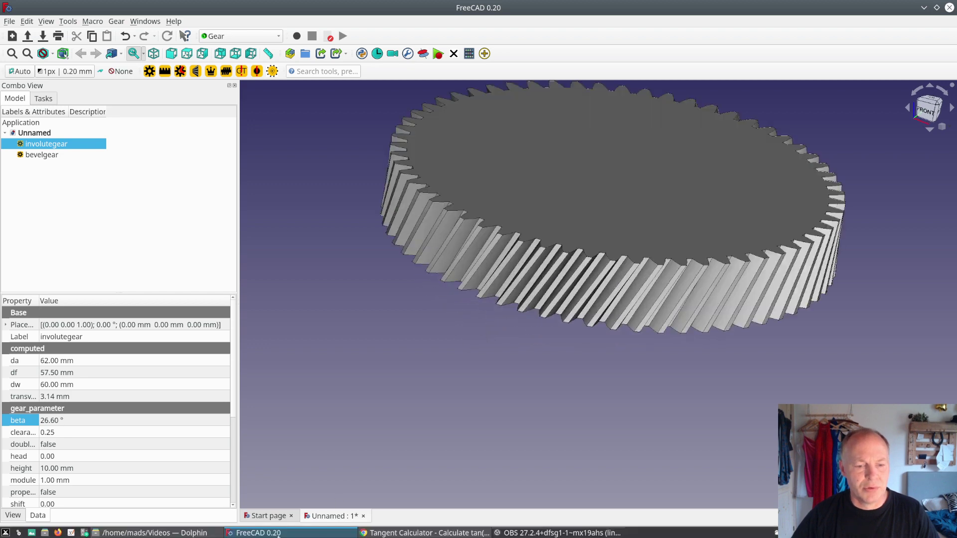
- Consult the tangent formula on the Tangent Calculator page in the browser and return to FreeCAD
left_click(417, 533)
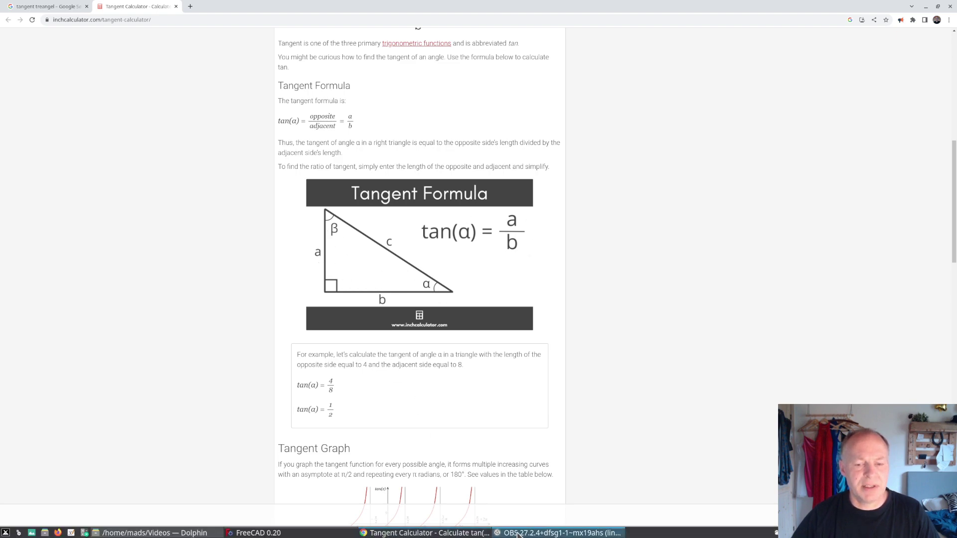
left_click(518, 533)
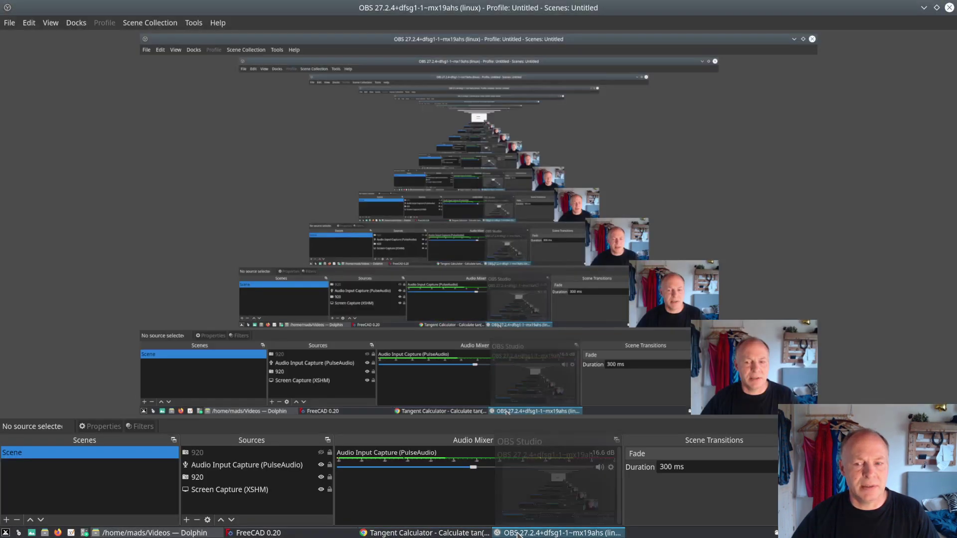
left_click(287, 533)
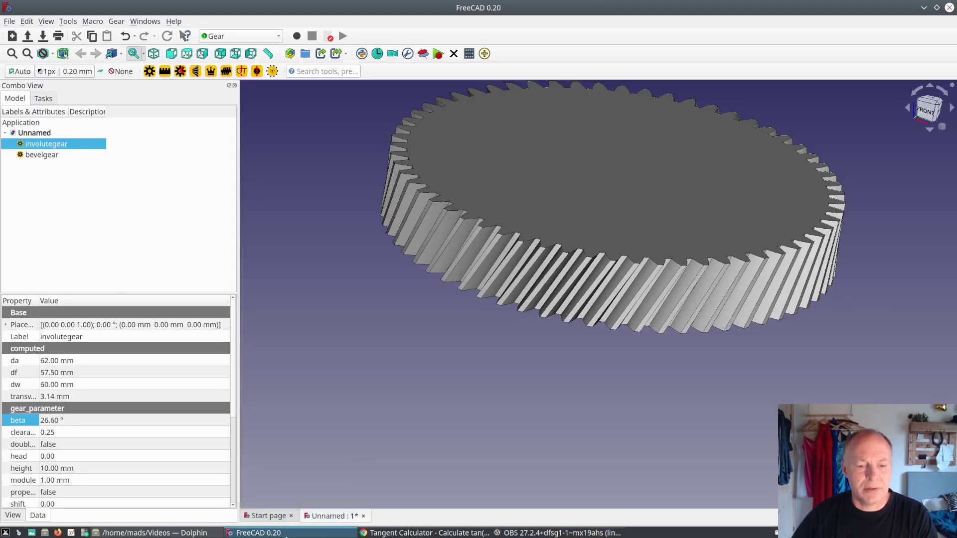
- Measure the distance between opposite tooth tips of the involute gear in the Part Design workbench and clear the measurement
middle_click_drag(558, 299, 319, 240)
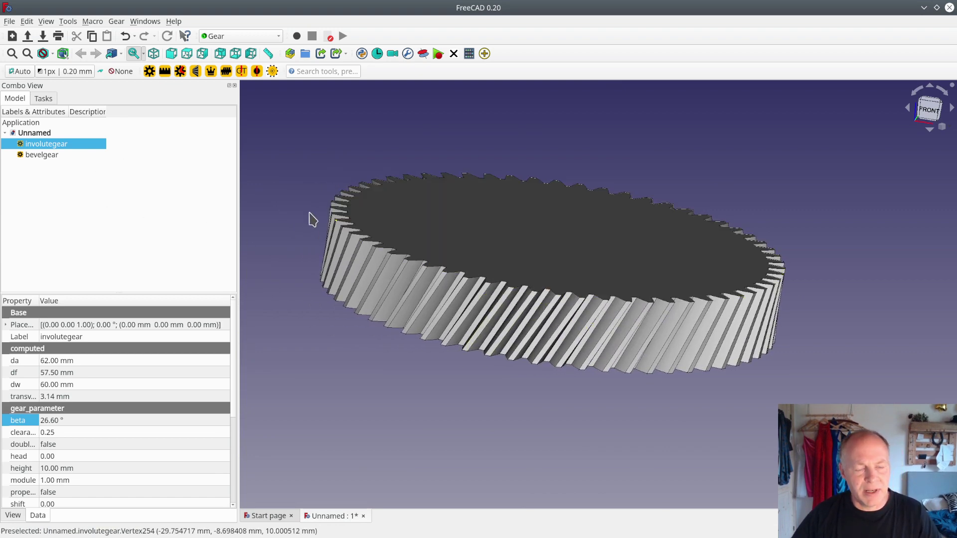
middle_click_drag(429, 264, 466, 111)
left_click(272, 37)
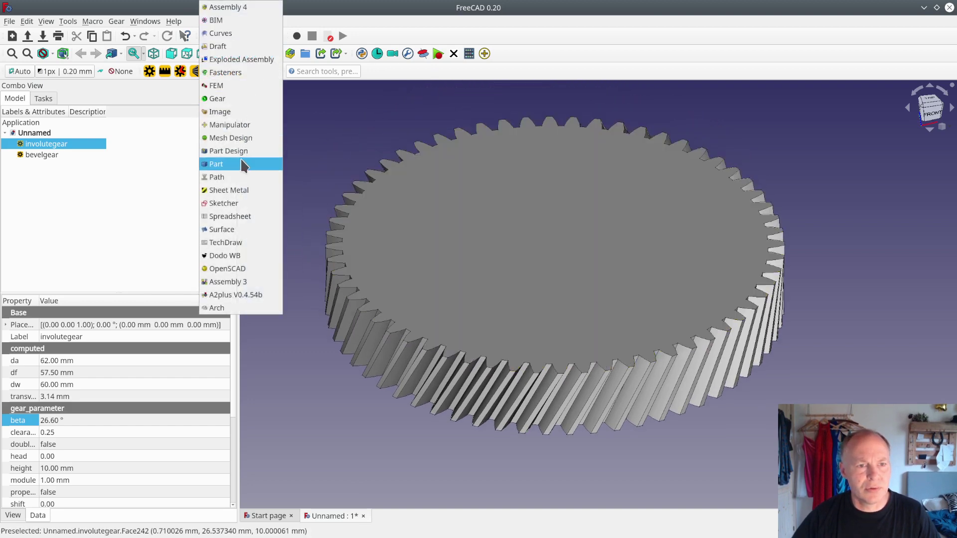
left_click(272, 149)
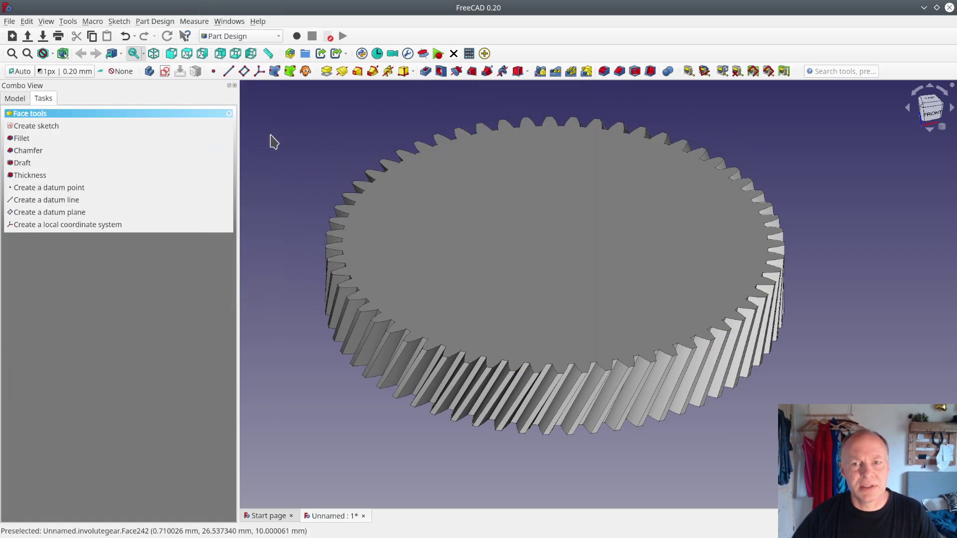
left_click(689, 71)
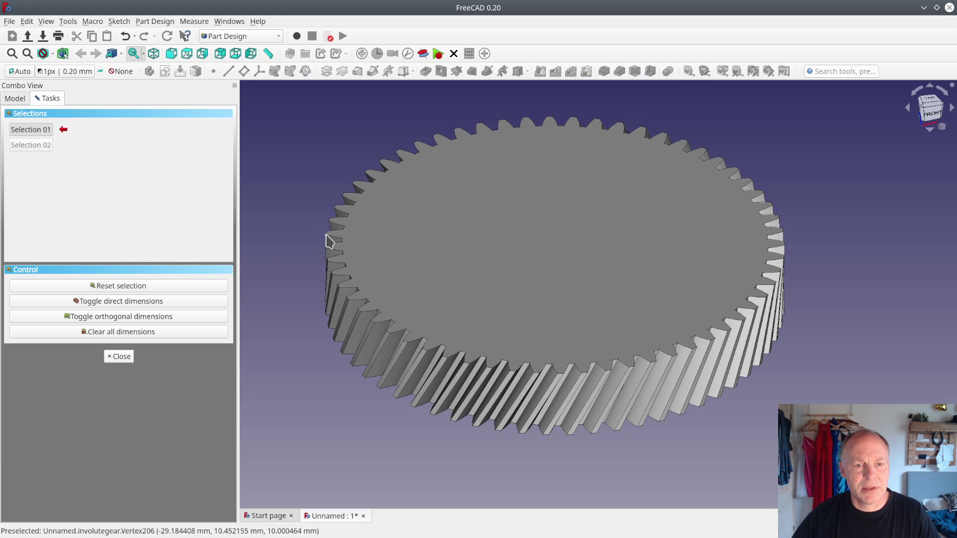
left_click(330, 240)
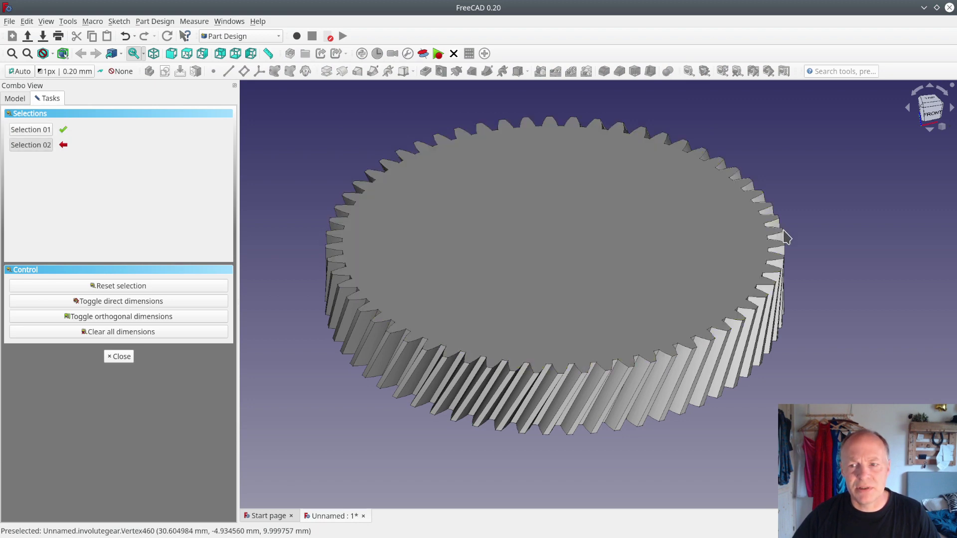
left_click(784, 233)
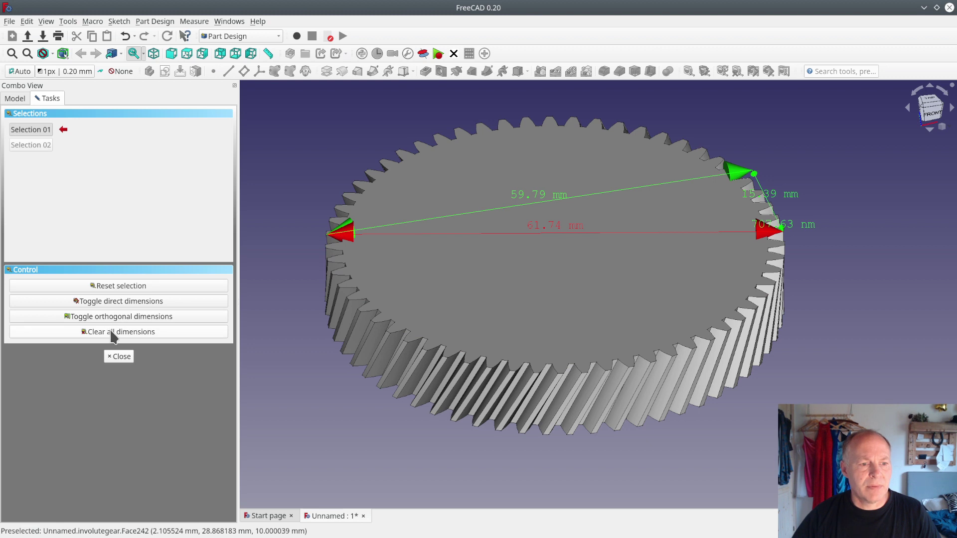
left_click(104, 332)
left_click(116, 356)
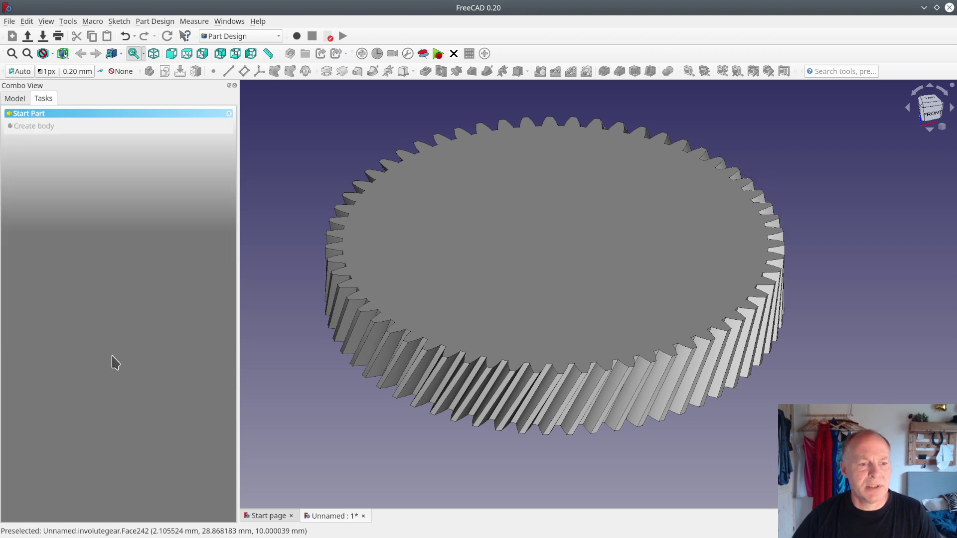
- Return to the Gear workbench and review the involute gear's computed diameters and gear parameters
left_click(225, 35)
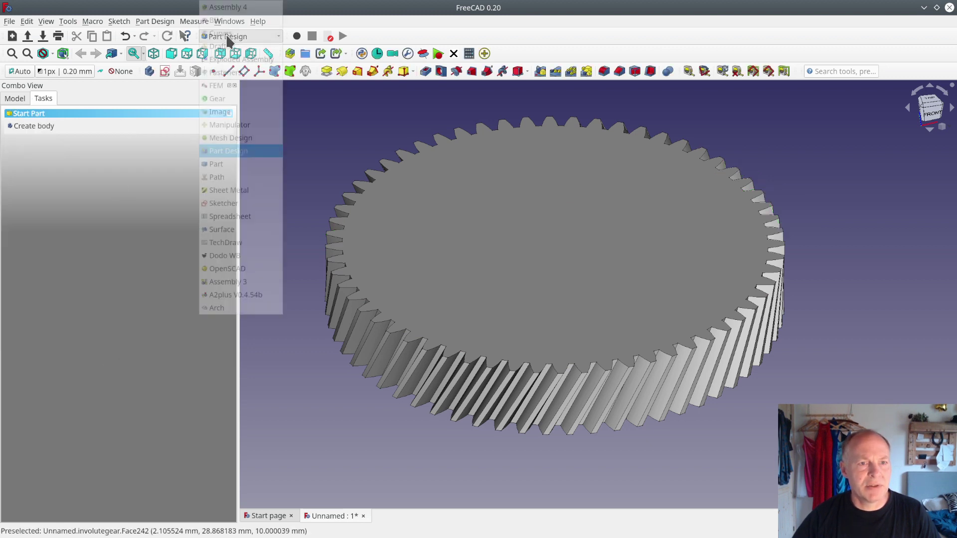
left_click(216, 99)
left_click(16, 97)
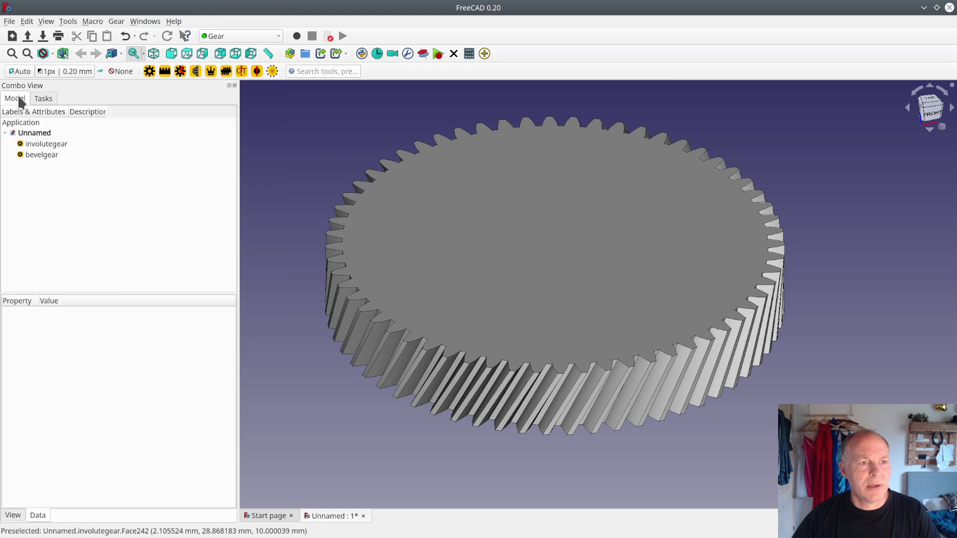
left_click(49, 144)
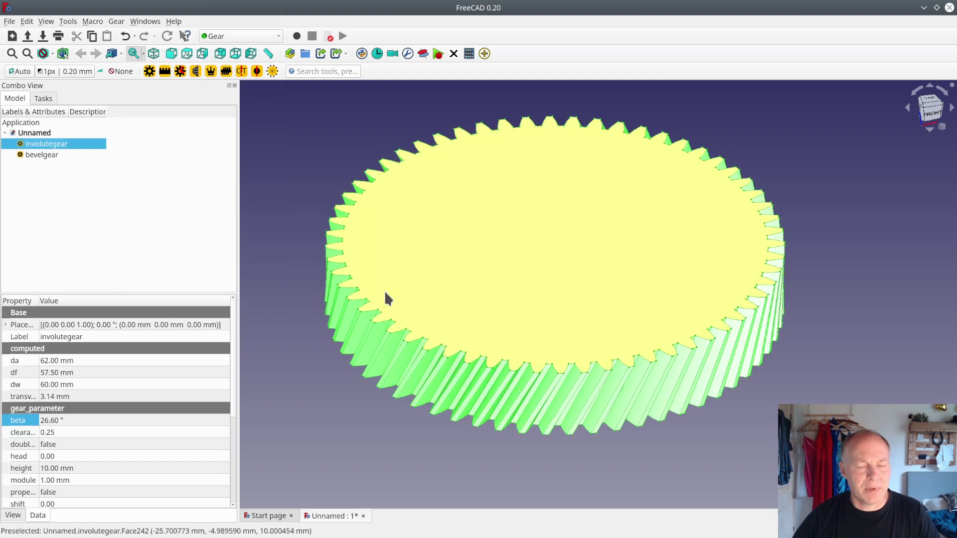
left_click(364, 414)
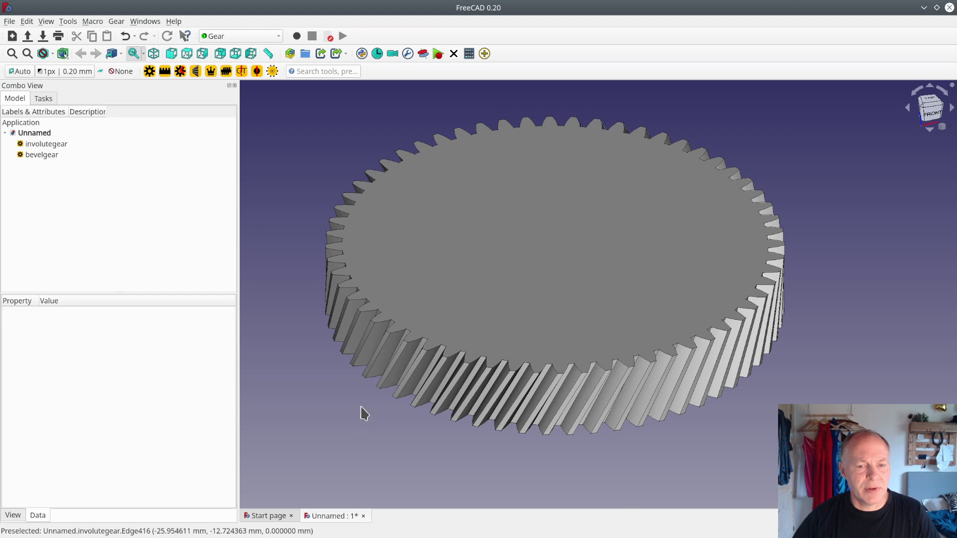
left_click(43, 146)
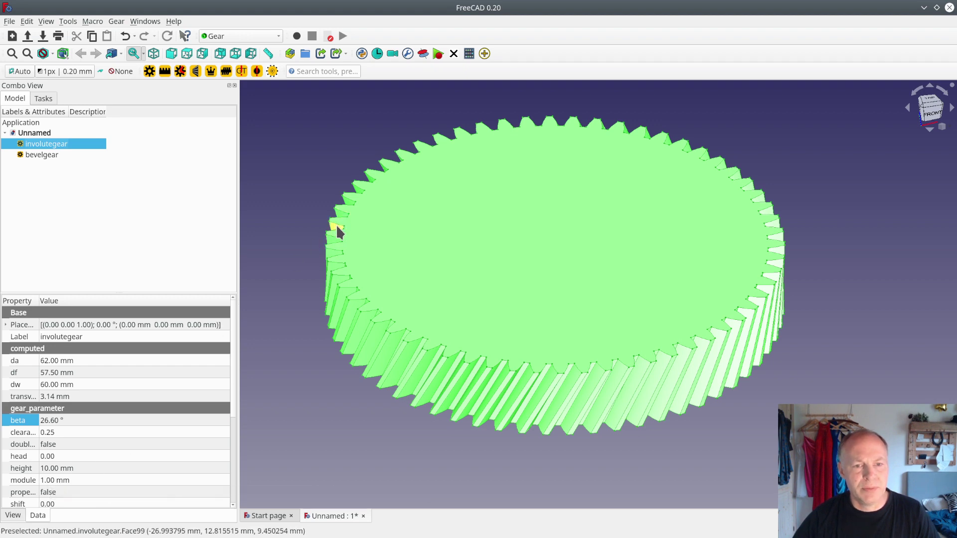
left_click(876, 242)
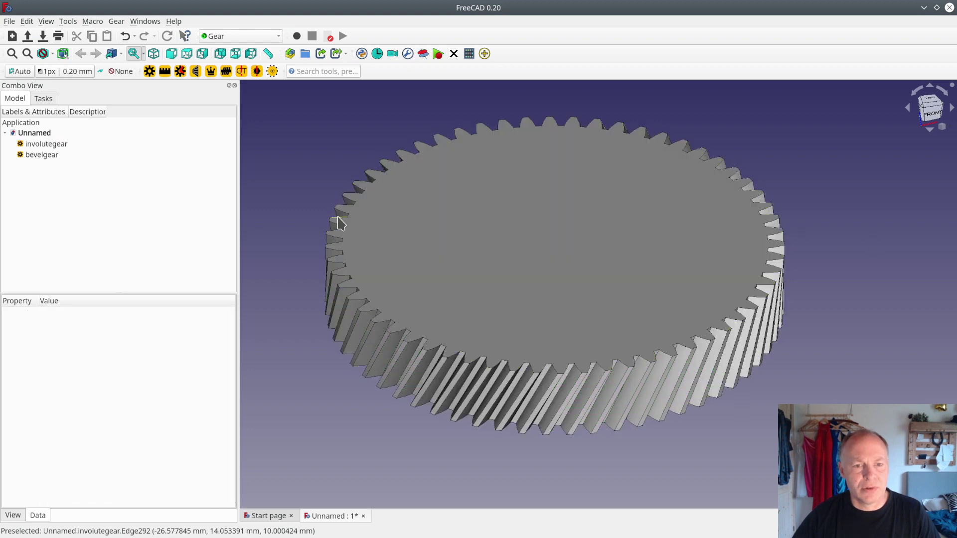
left_click(47, 144)
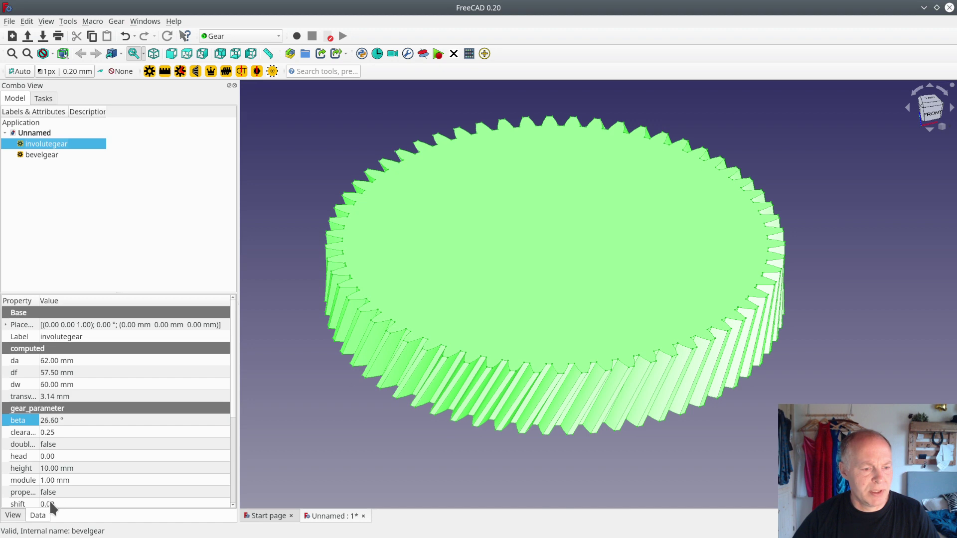
- Set the involute gear's module to 1.09 mm and check its computed diameters
left_click(47, 480)
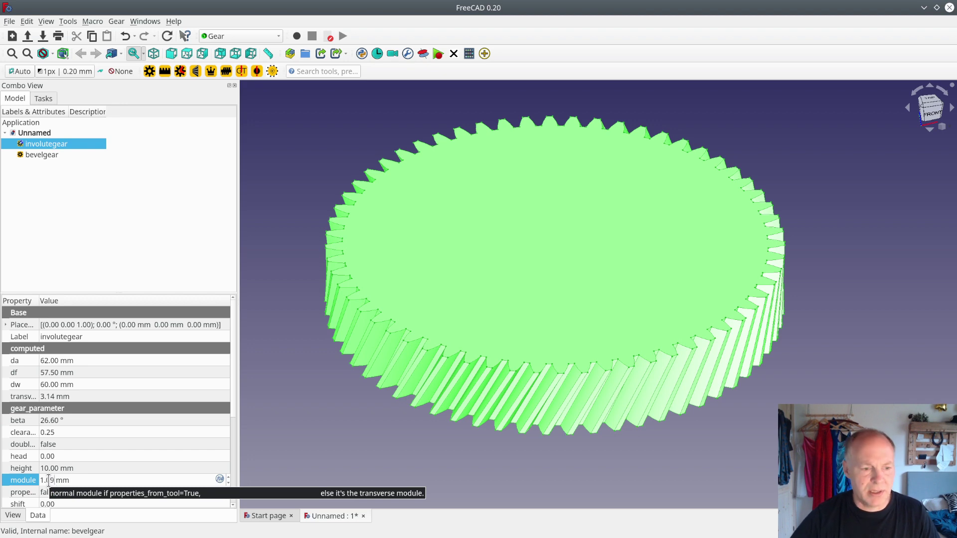
left_click(287, 358)
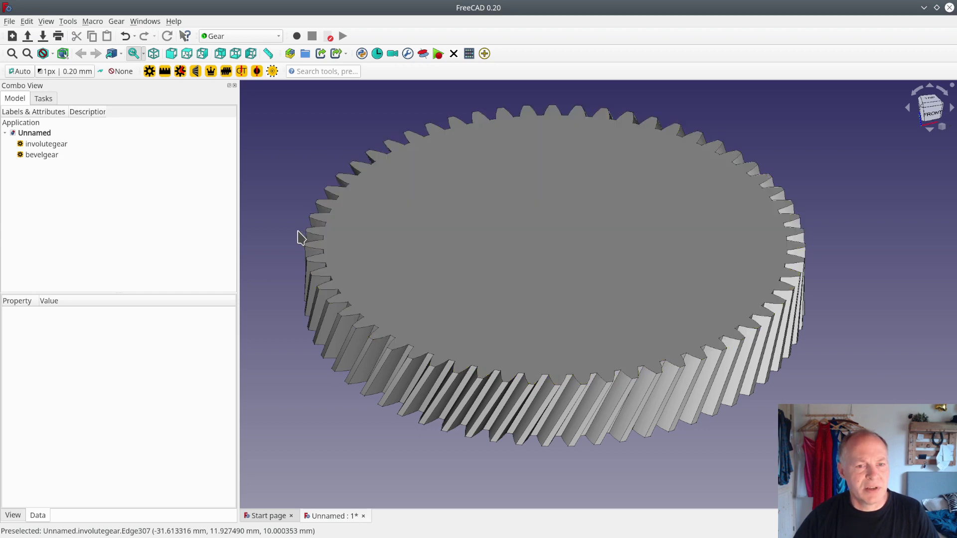
scroll(299, 238, "down", 3)
middle_click_drag(291, 234, 374, 216)
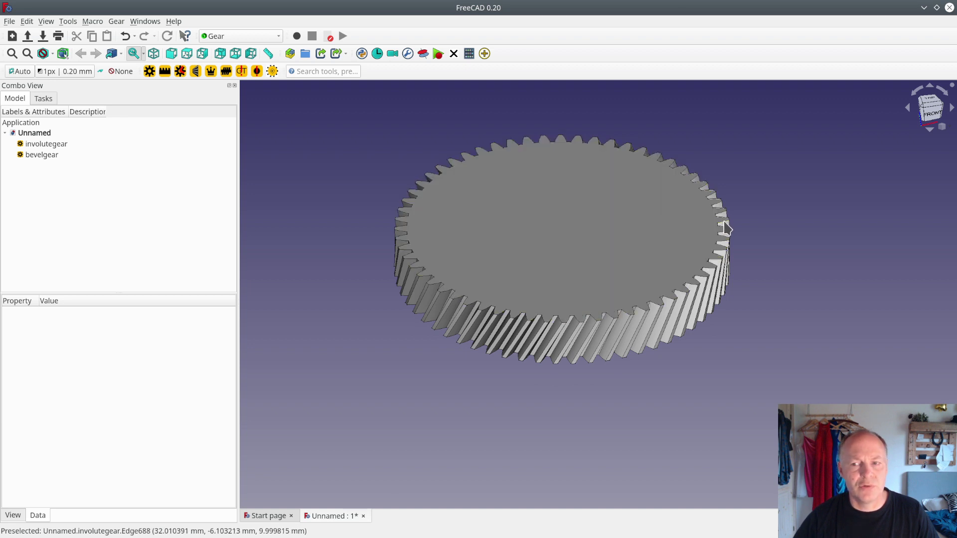
left_click(40, 144)
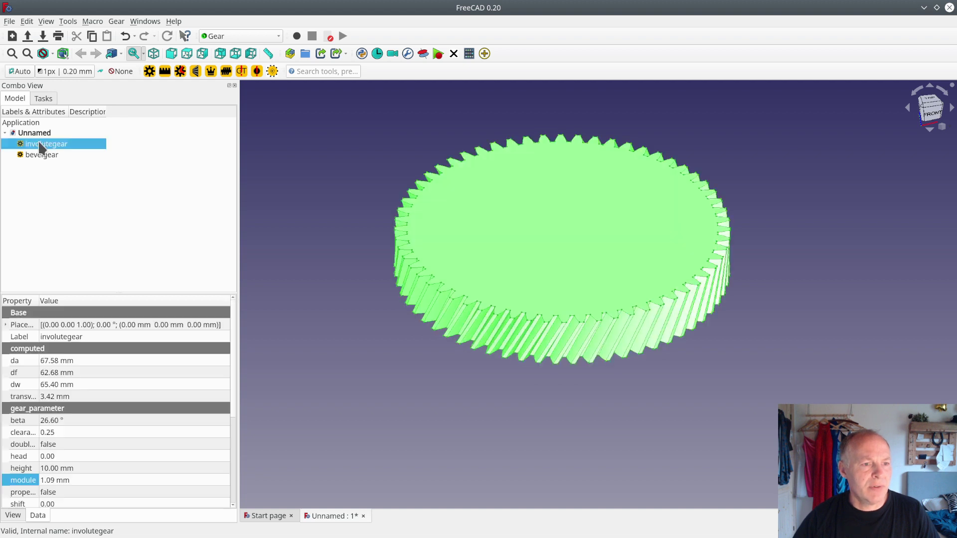
- Set the bevel gear's height to 6 mm and its number of teeth to 30
left_click(38, 154)
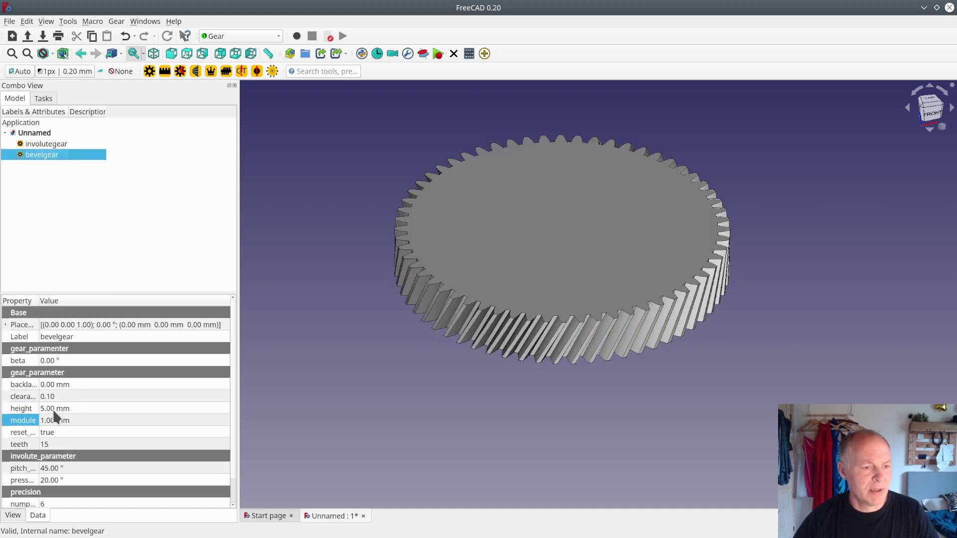
left_click(73, 409)
type("6")
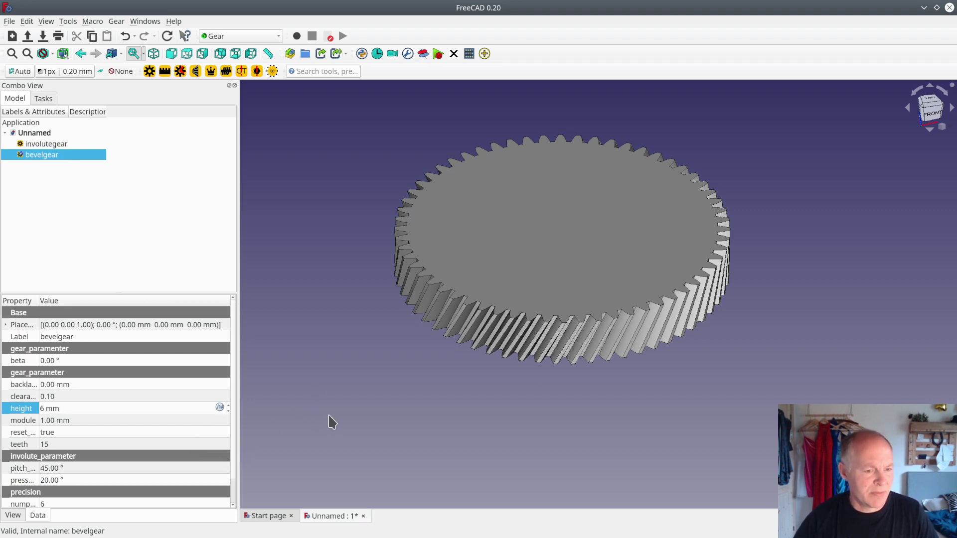
left_click(287, 429)
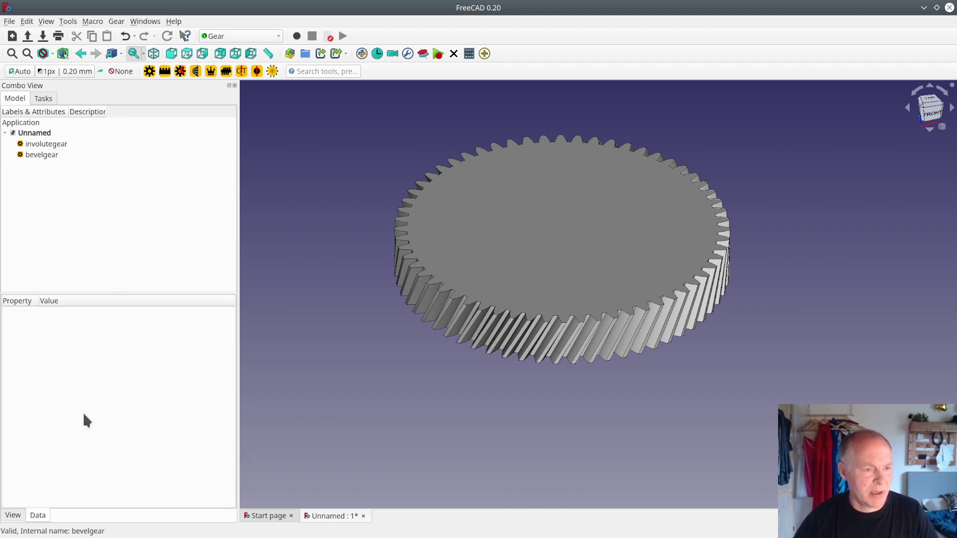
left_click(44, 154)
left_click(47, 444)
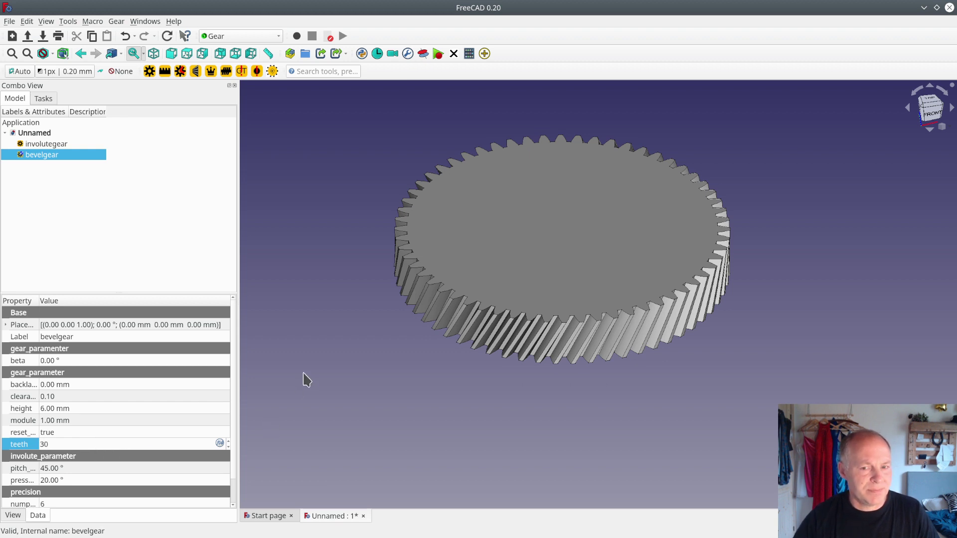
- Hide the involute gear and examine the shape of the bevel gear's teeth
left_click(43, 145)
key("space")
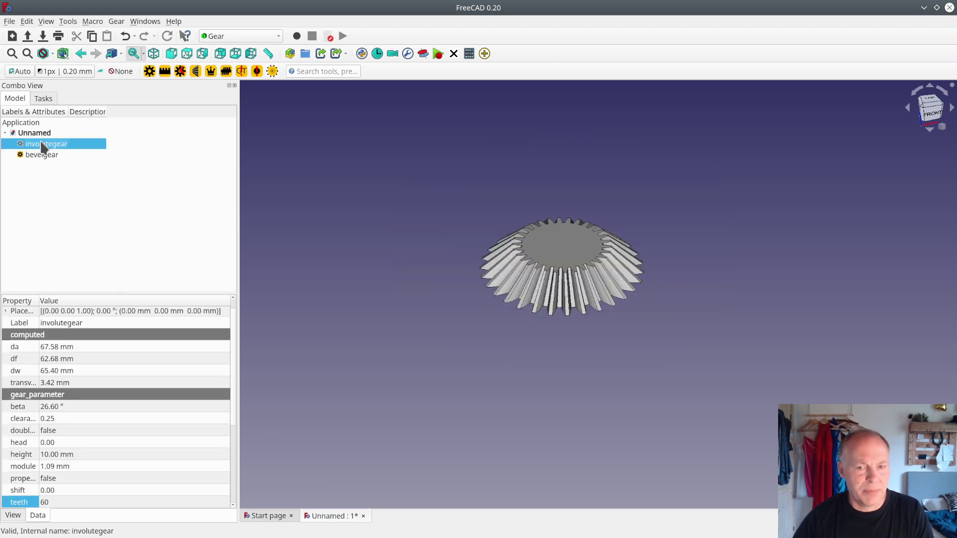
scroll(523, 262, "up", 4)
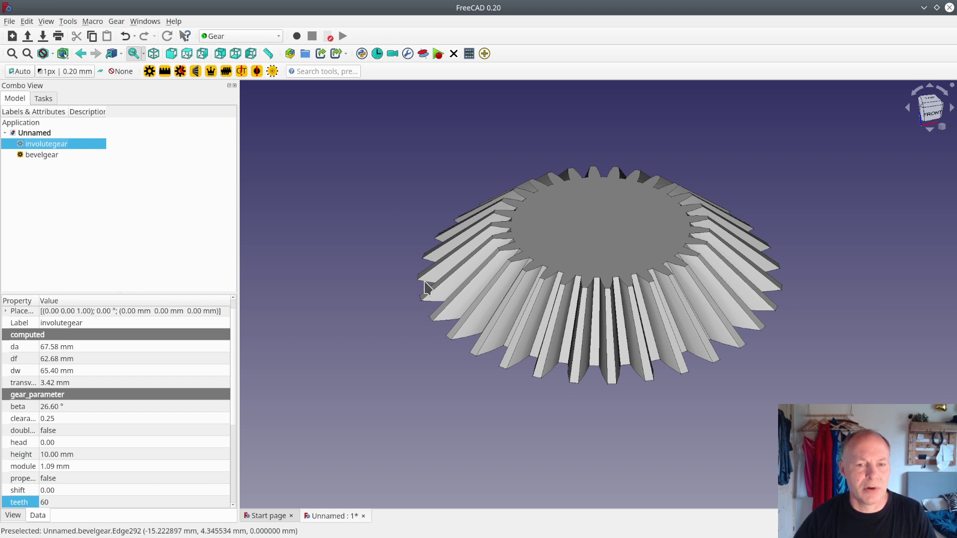
left_click(48, 154)
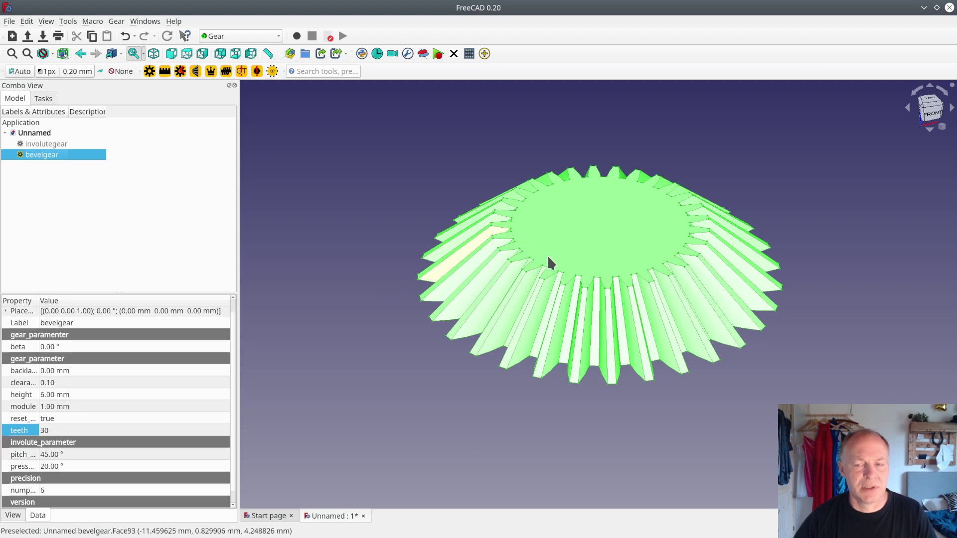
left_click(294, 266)
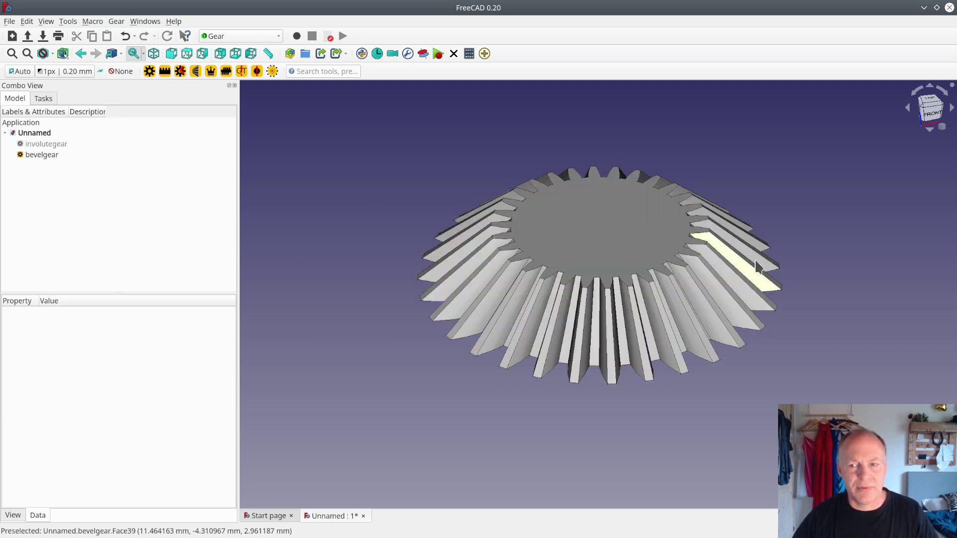
middle_click_drag(723, 293, 687, 319)
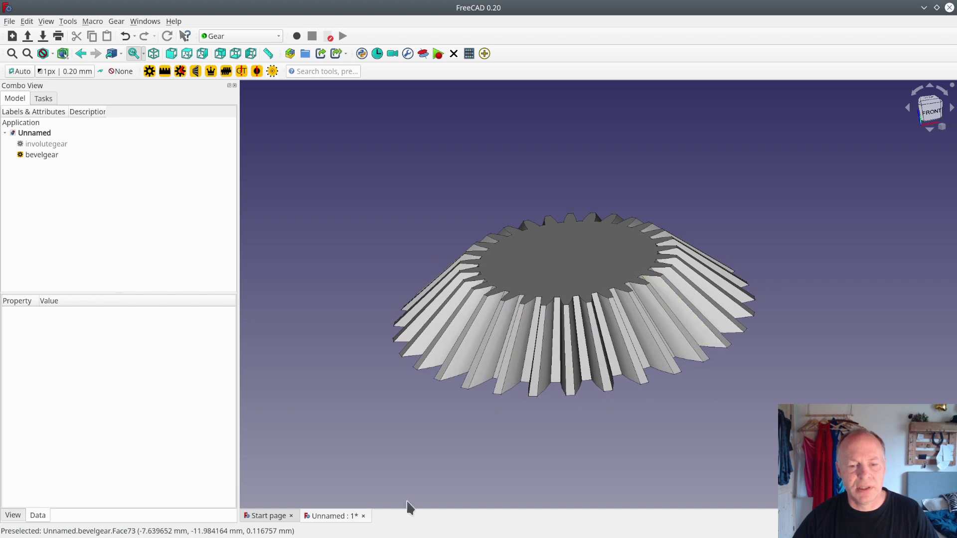
left_click(522, 534)
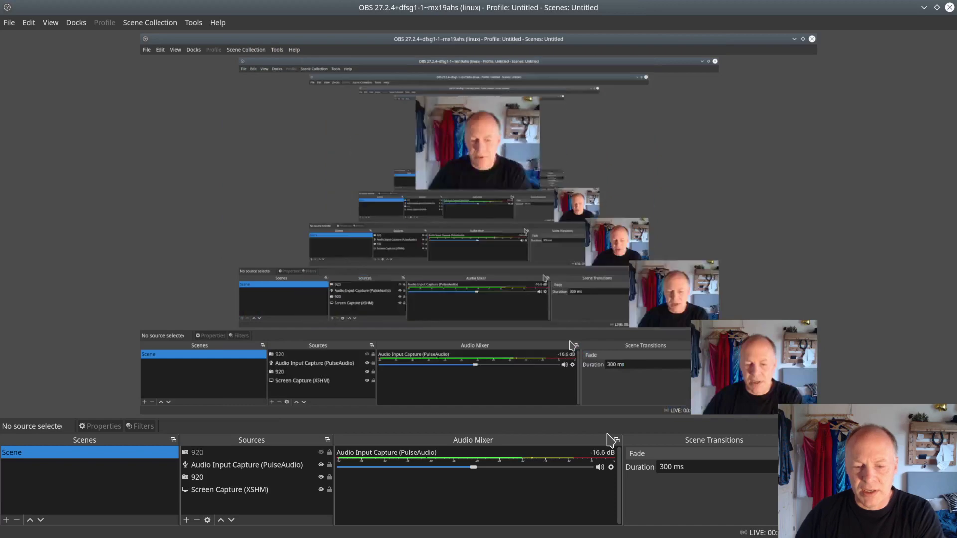
mouse_move(300, 533)
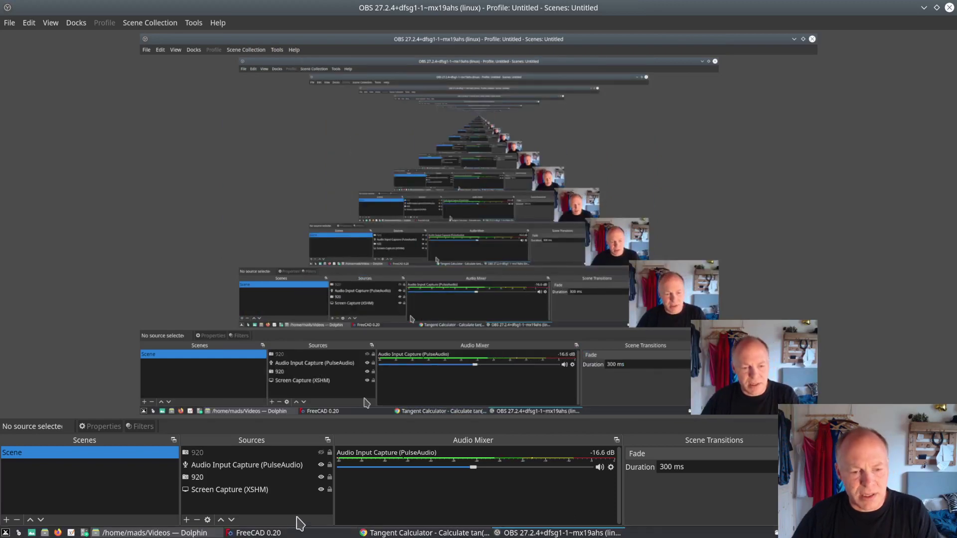
left_click(257, 533)
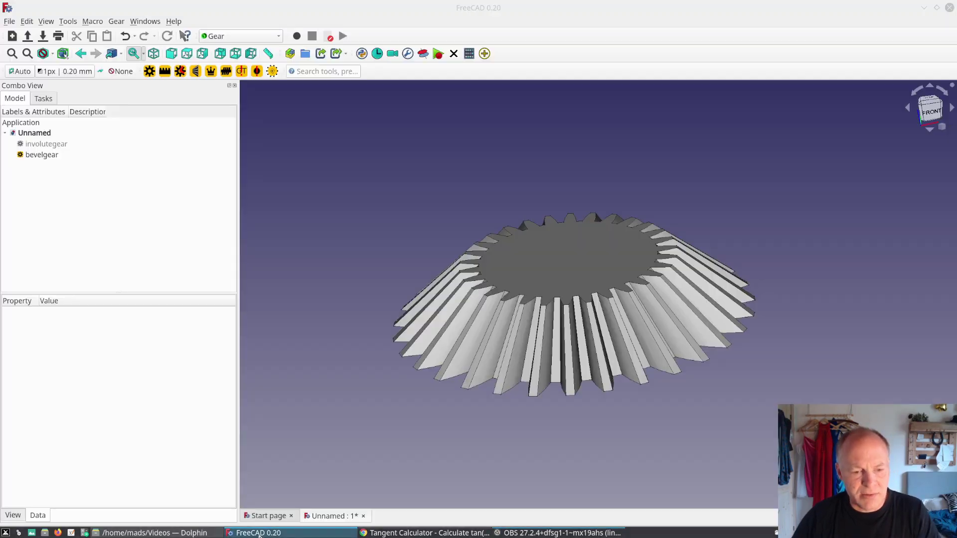
- Set the bevel gear's pitch angle to 55°
left_click(26, 155)
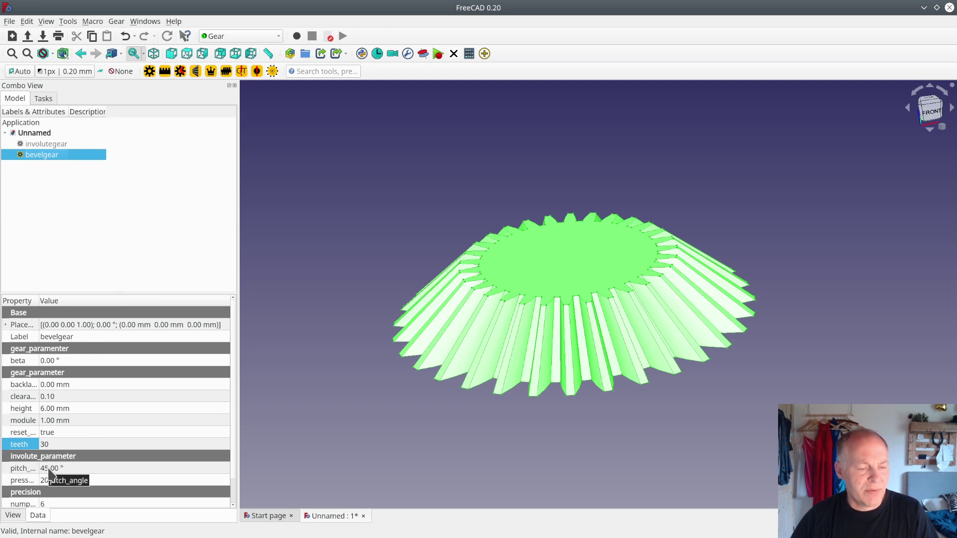
left_click(49, 471)
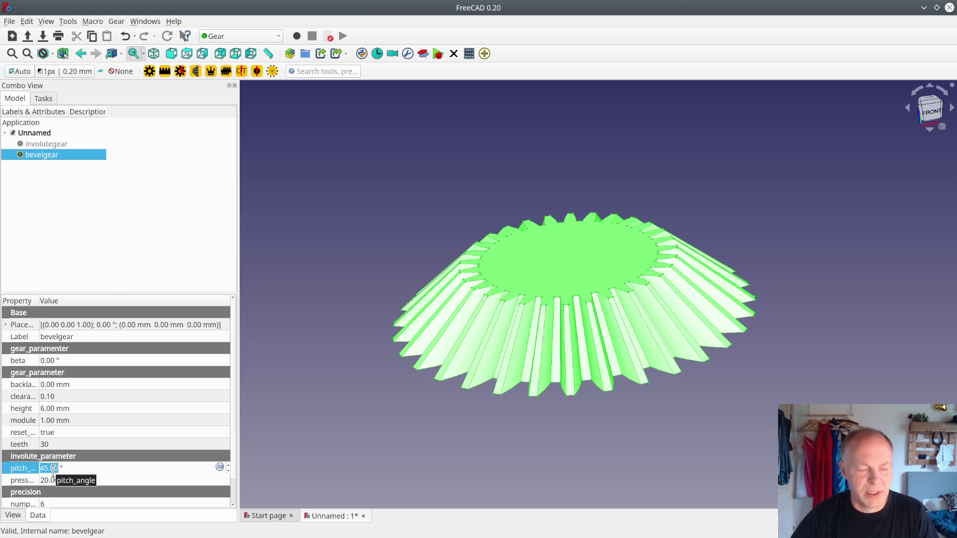
type("55")
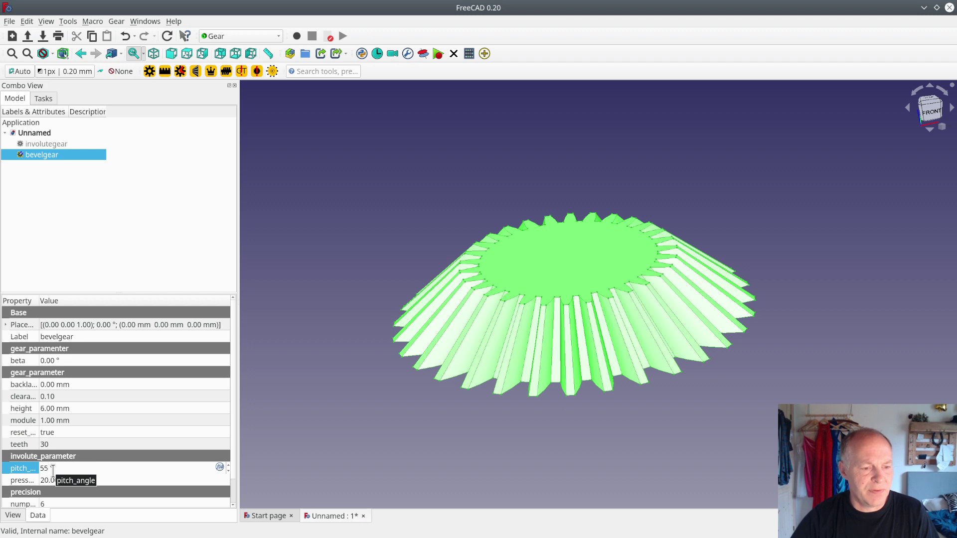
left_click(306, 394)
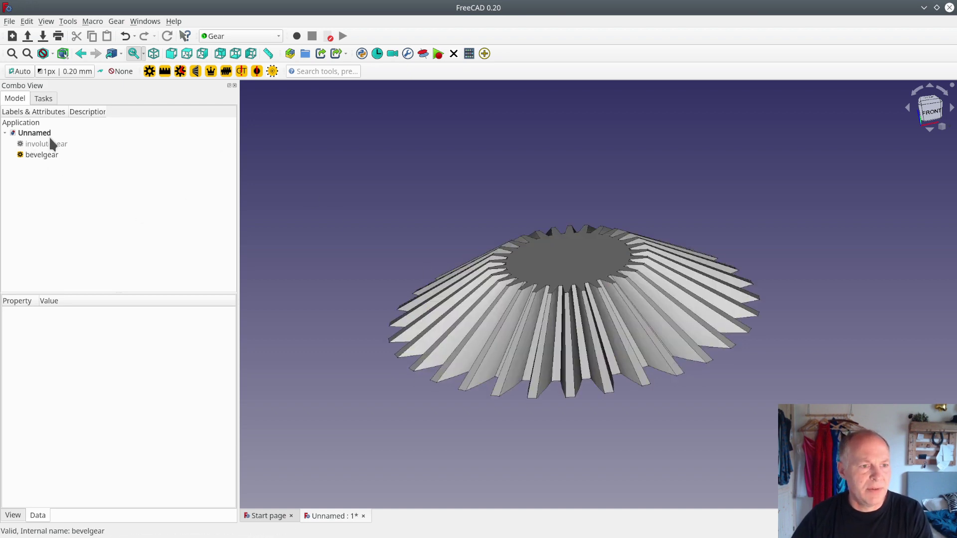
left_click(31, 159)
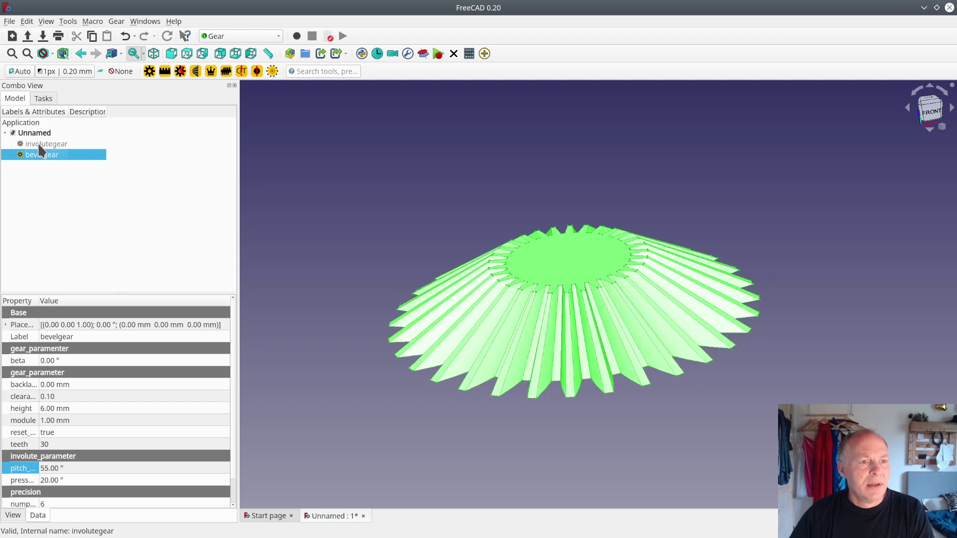
- Switch to the Part Design workbench and create a body with the involute gear as its base feature
left_click(249, 36)
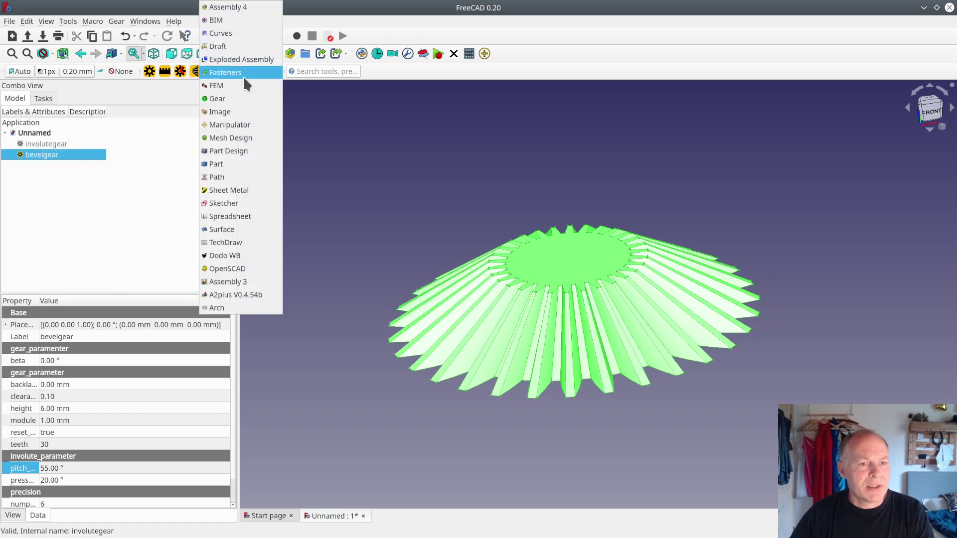
left_click(229, 151)
left_click(16, 99)
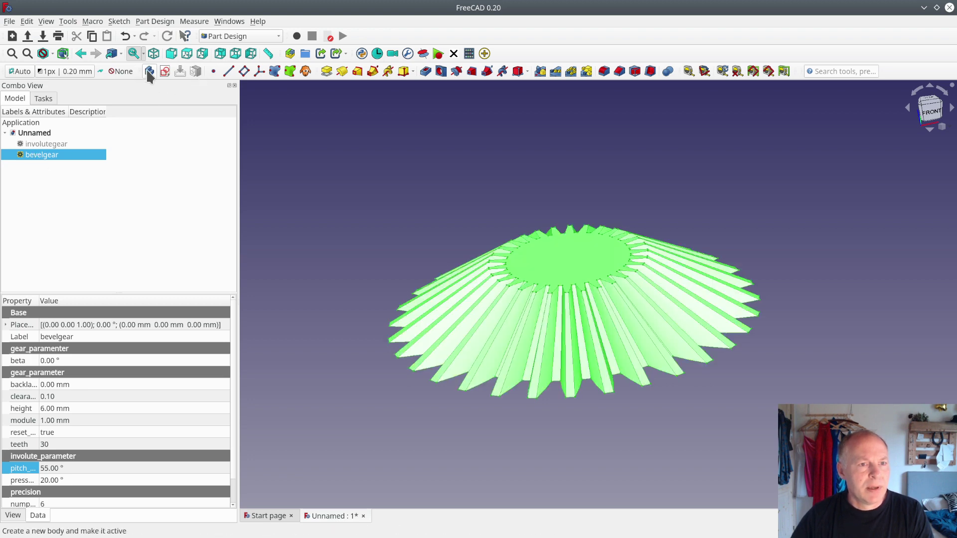
left_click(40, 136)
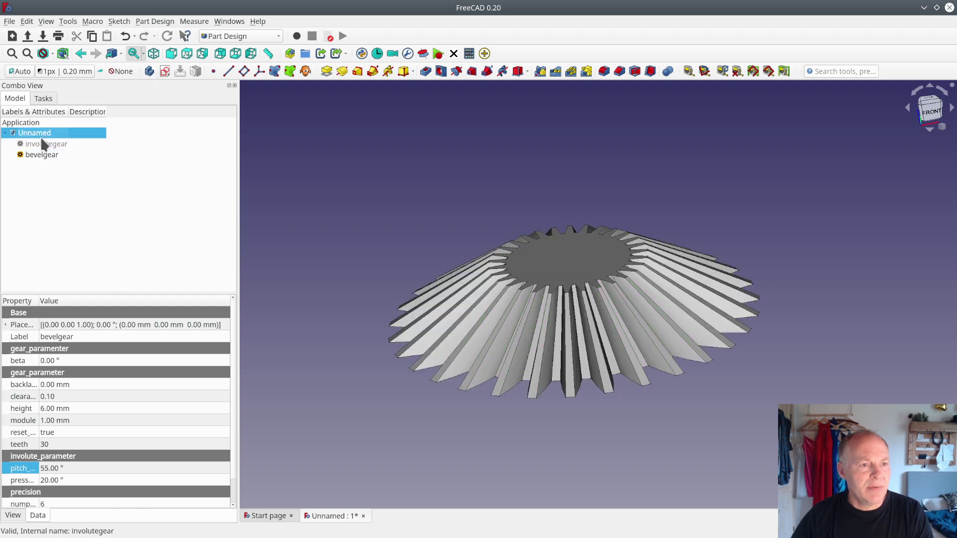
left_click(41, 144)
left_click(150, 72)
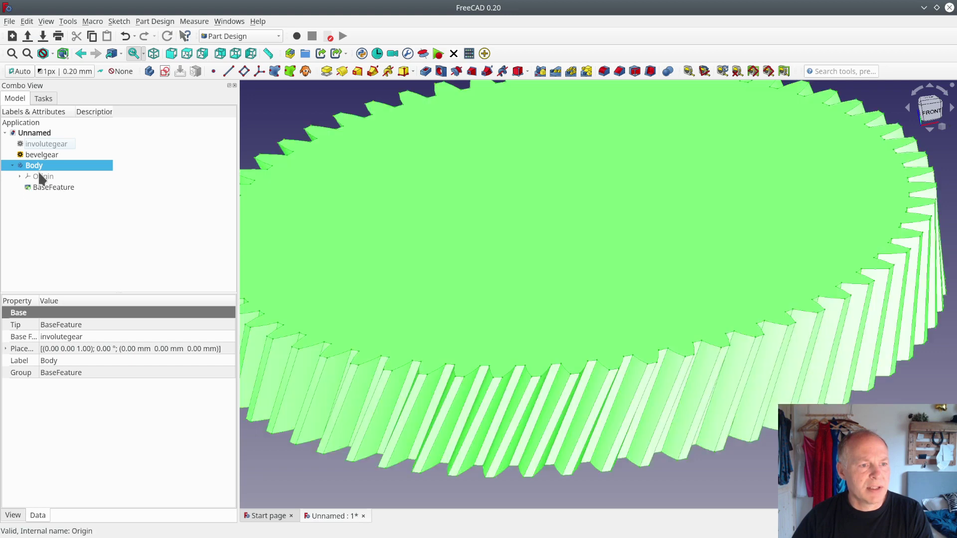
- Create a second body with the bevel gear as its base feature
left_click(28, 156)
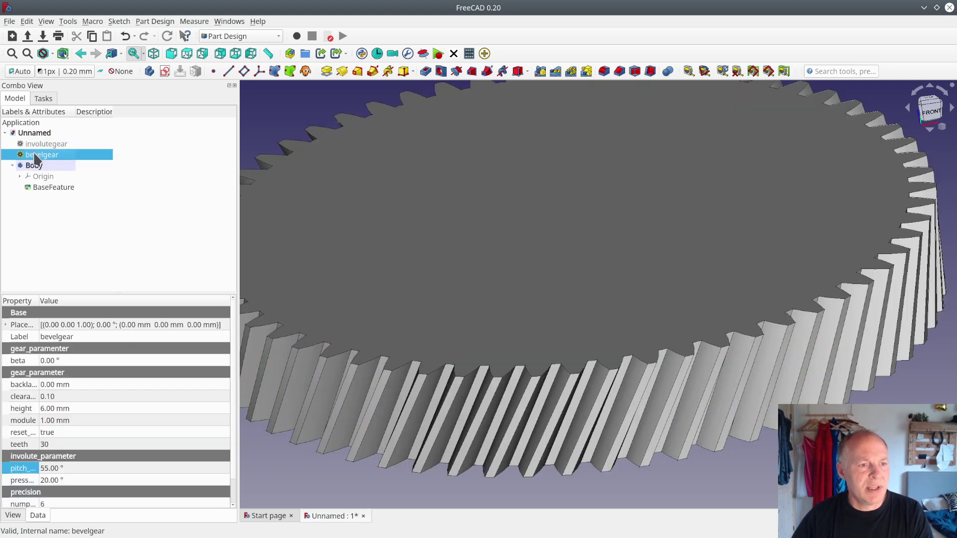
left_click(150, 72)
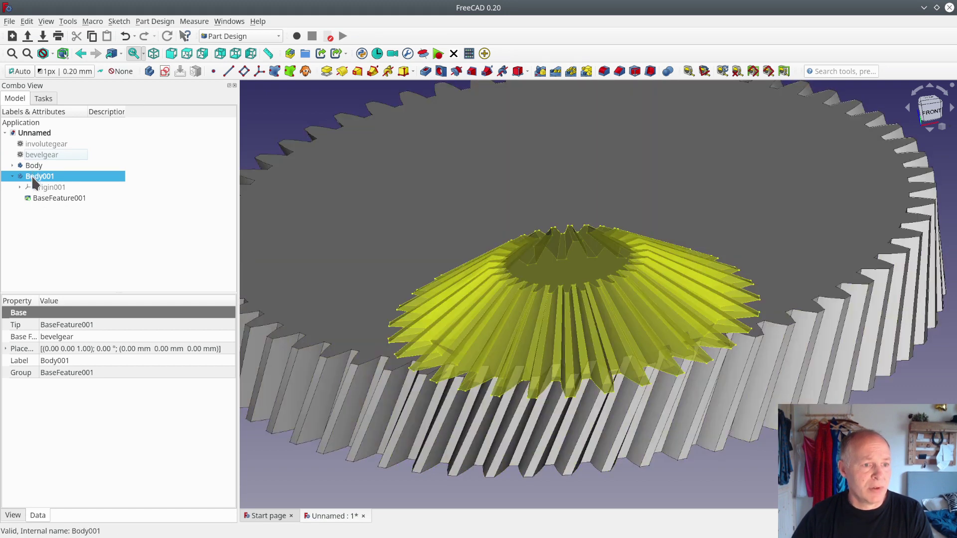
key("space")
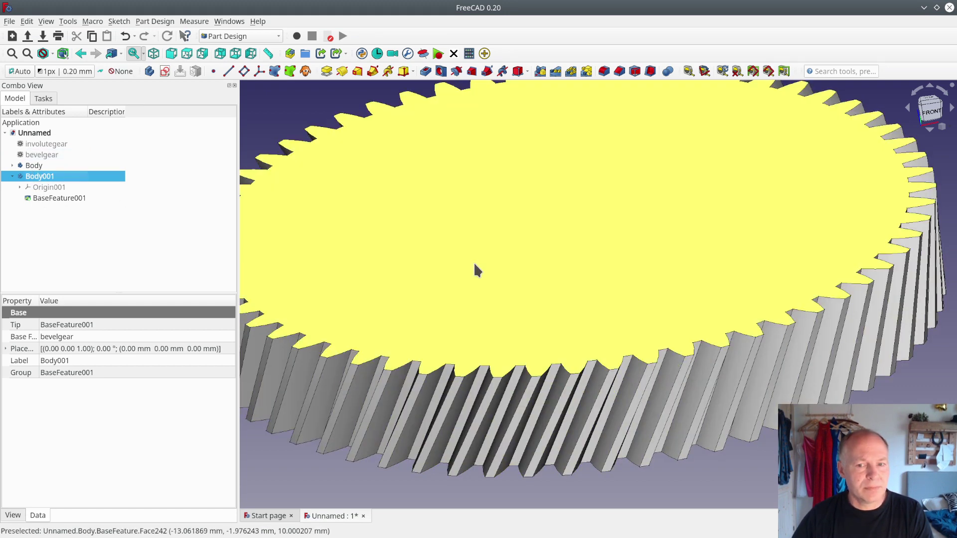
- Transform the bevel gear's body 5 mm upward along the Z axis, so that it protrudes above the involute gear's top face
scroll(485, 259, "up", 5)
scroll(524, 242, "down", 5)
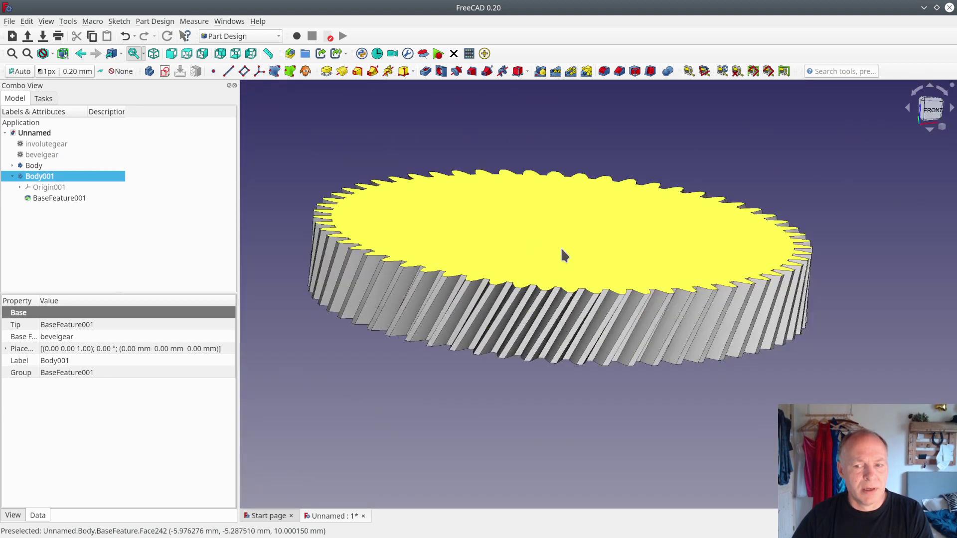
middle_click_drag(562, 254, 543, 248)
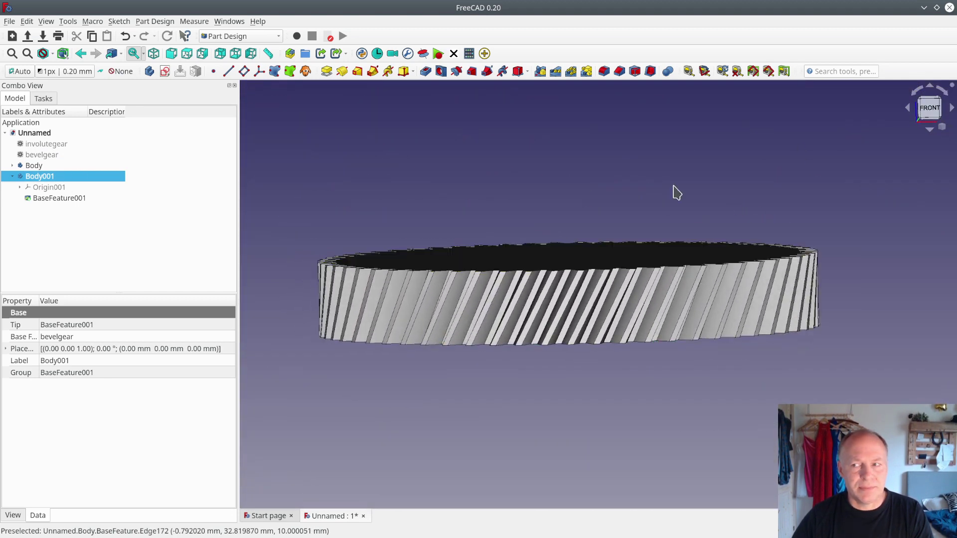
key("1")
scroll(611, 246, "up", 2)
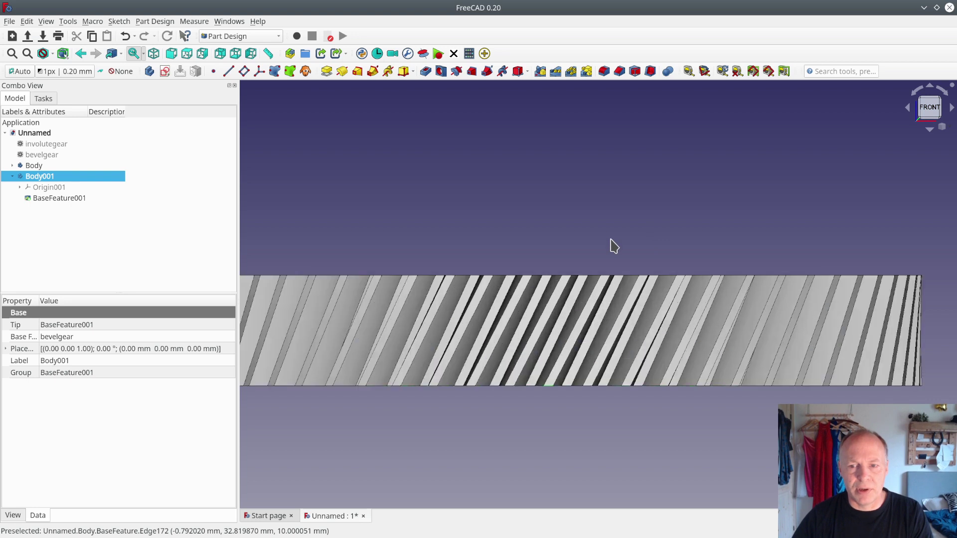
scroll(611, 246, "down", 2)
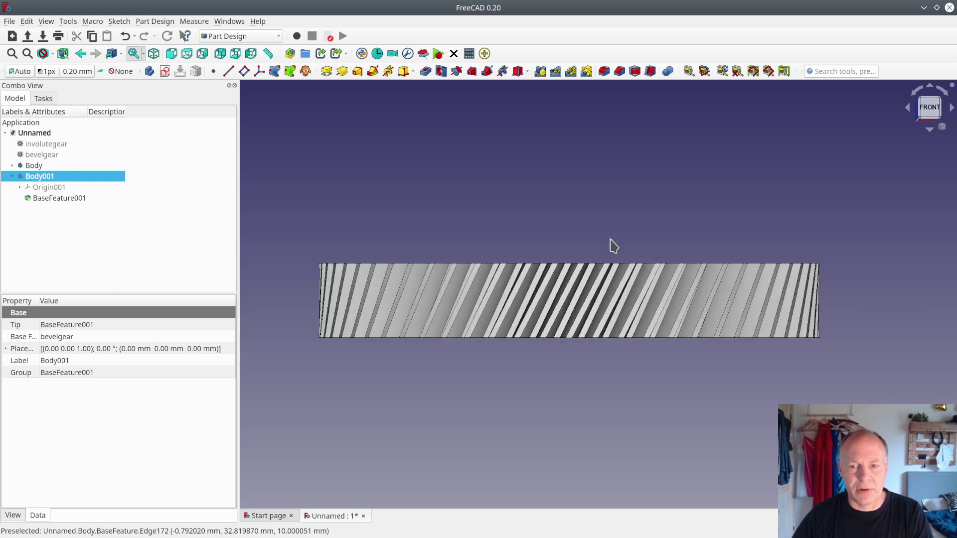
right_click(25, 177)
left_click(56, 200)
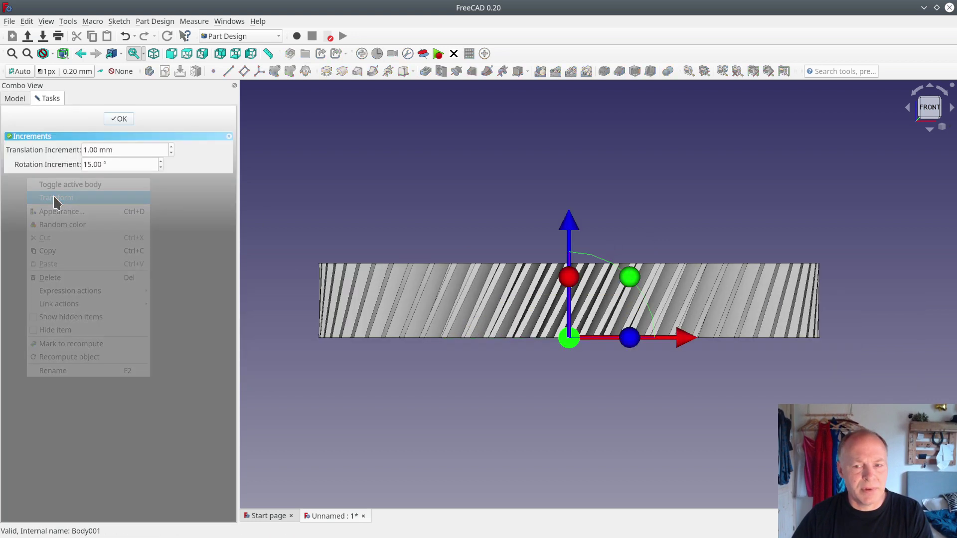
left_click_drag(581, 233, 573, 196)
scroll(578, 265, "up", 4)
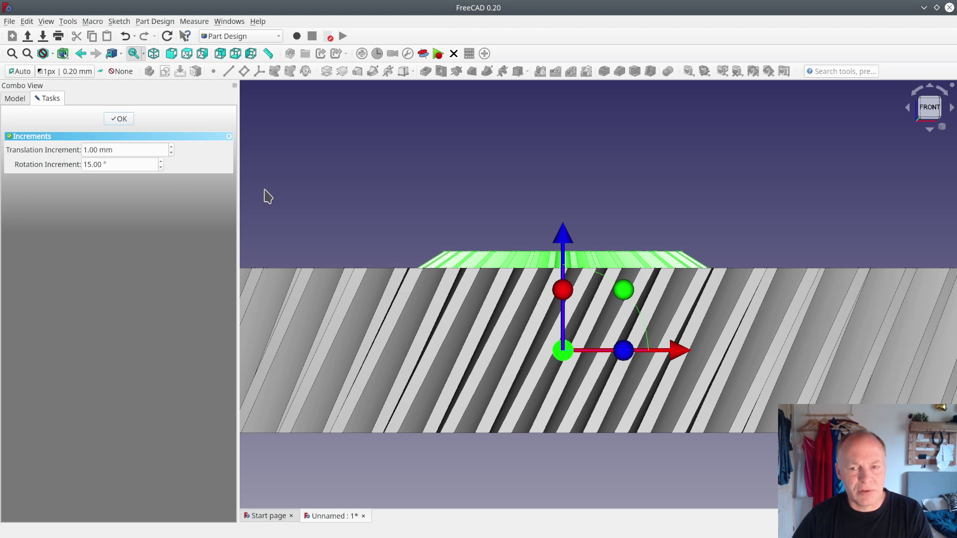
left_click(119, 119)
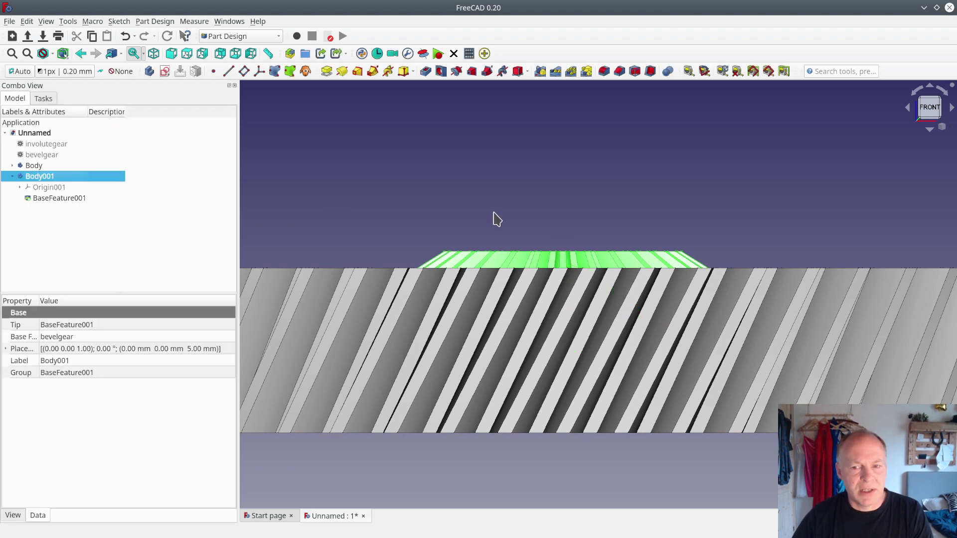
- Make the involute gear's body the active body
scroll(514, 223, "down", 3)
middle_click_drag(515, 223, 566, 261)
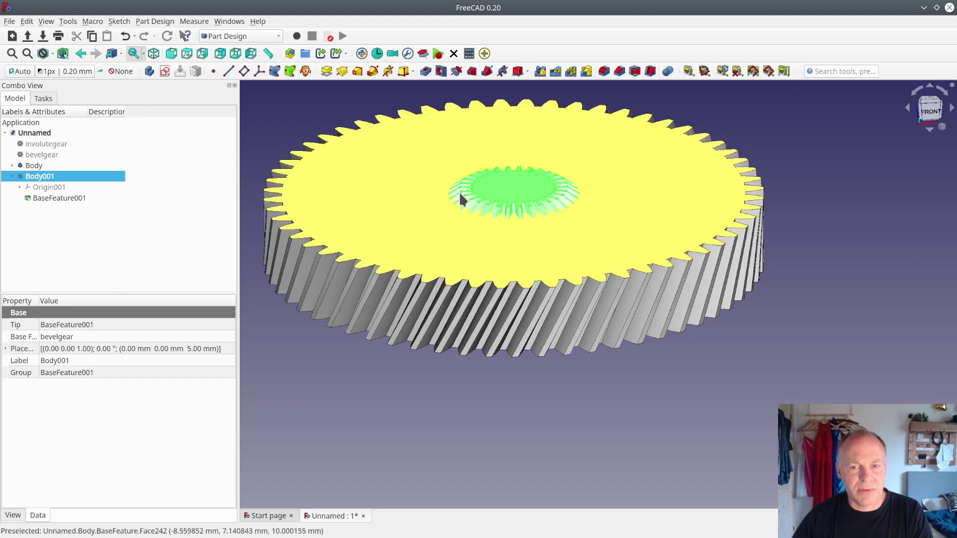
left_click(29, 164)
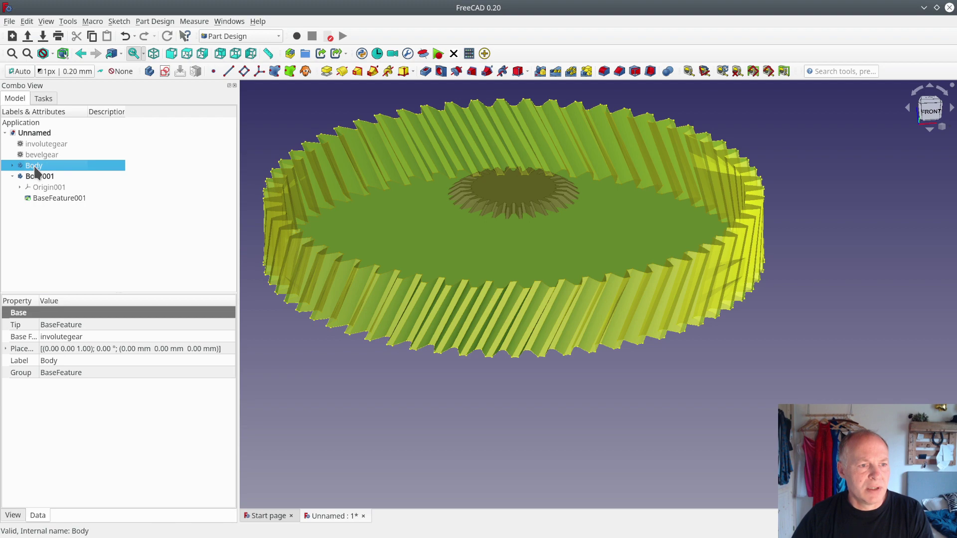
right_click(20, 167)
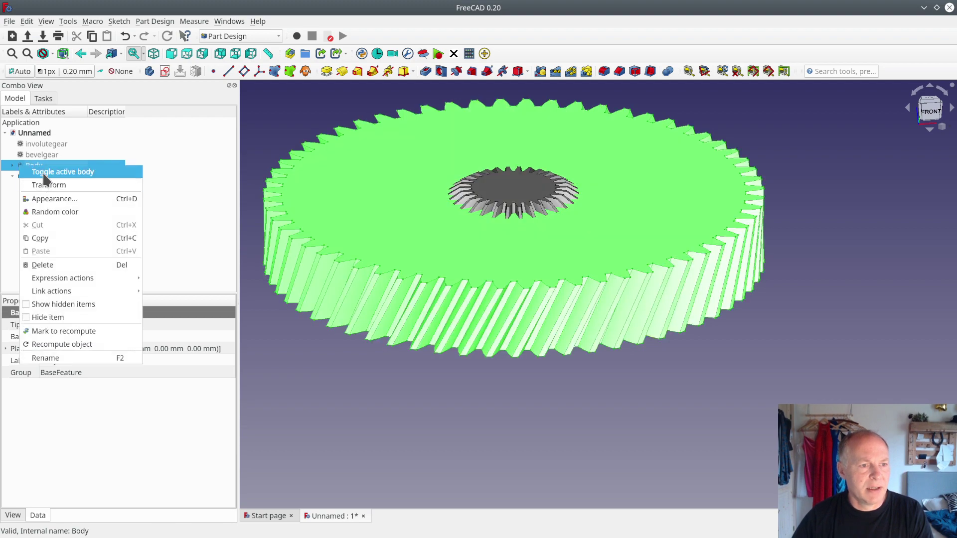
left_click(47, 171)
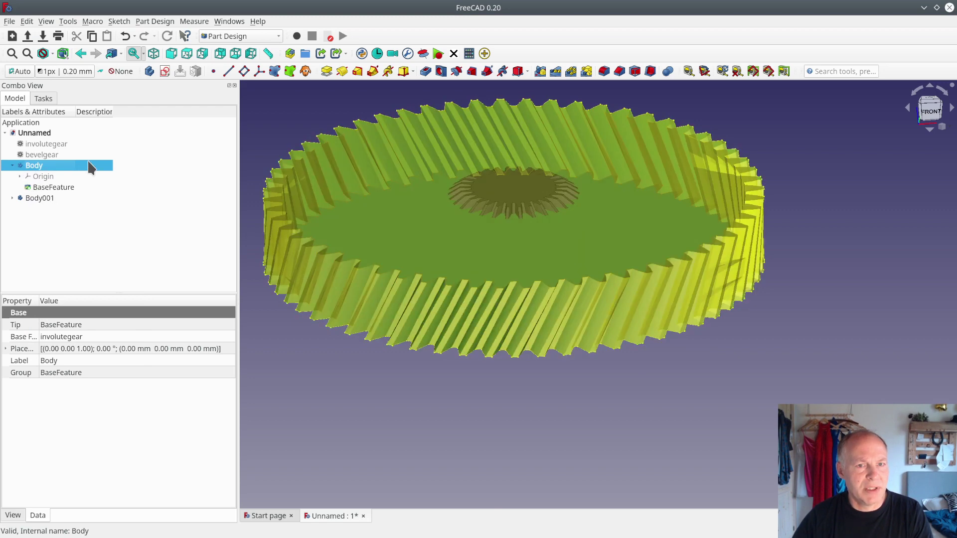
- Create a sketch on the XZ plane of the involute gear's body
left_click(166, 71)
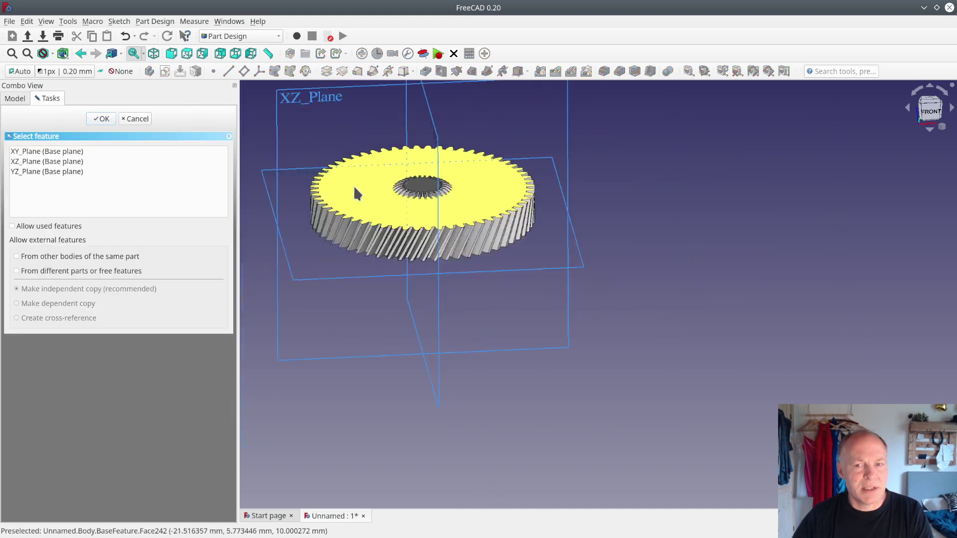
left_click(382, 159)
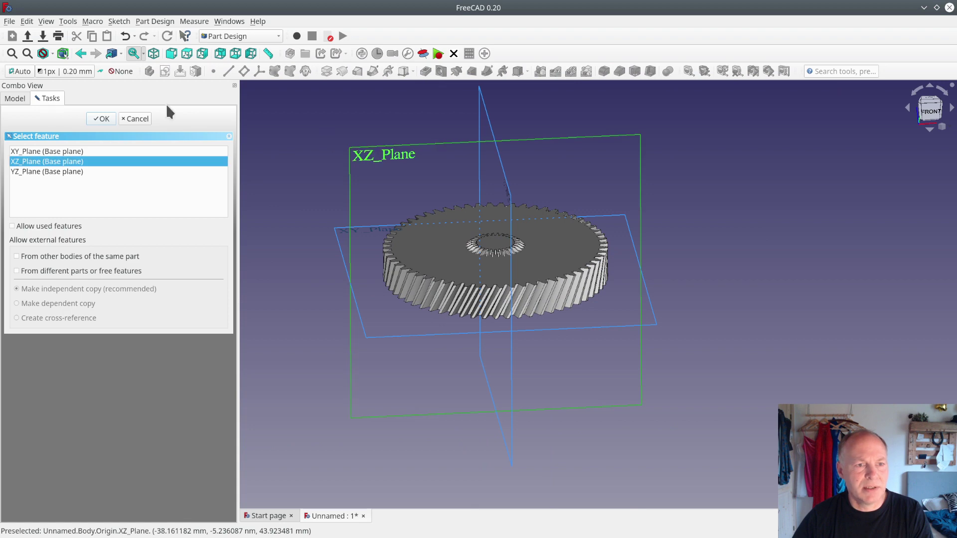
left_click(104, 119)
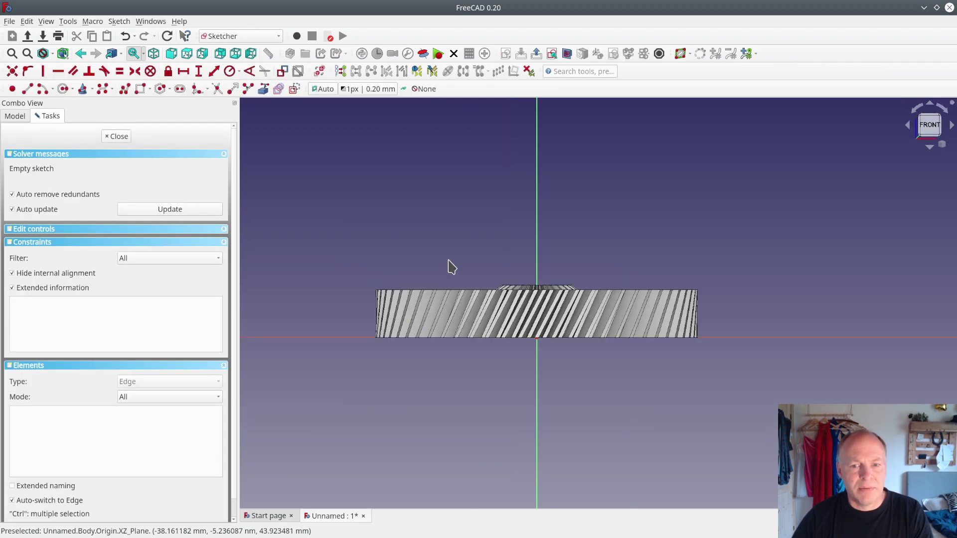
- Section the view and begin a polyline profile with a vertical bore edge about 14 mm high, then slope and step down outward to the rim
middle_click_drag(466, 256, 368, 210)
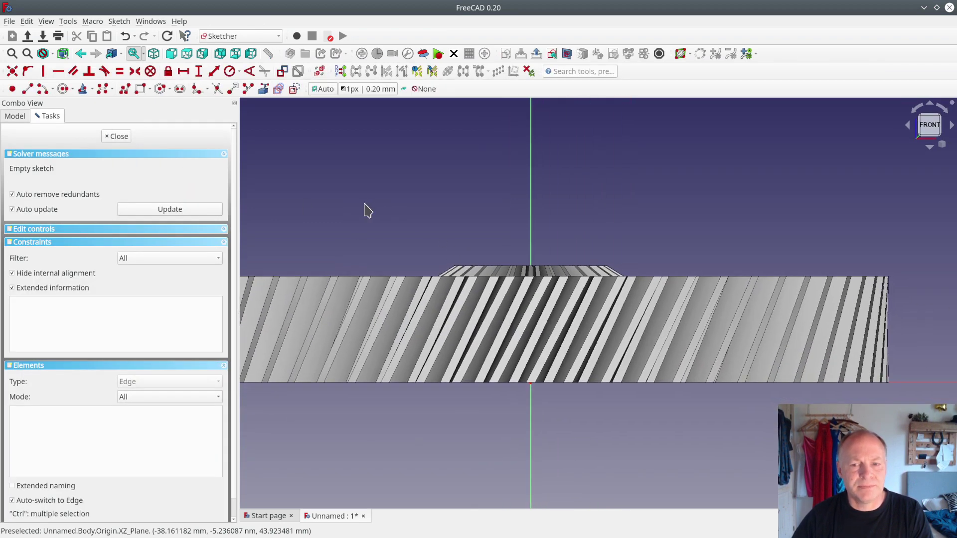
left_click(125, 89)
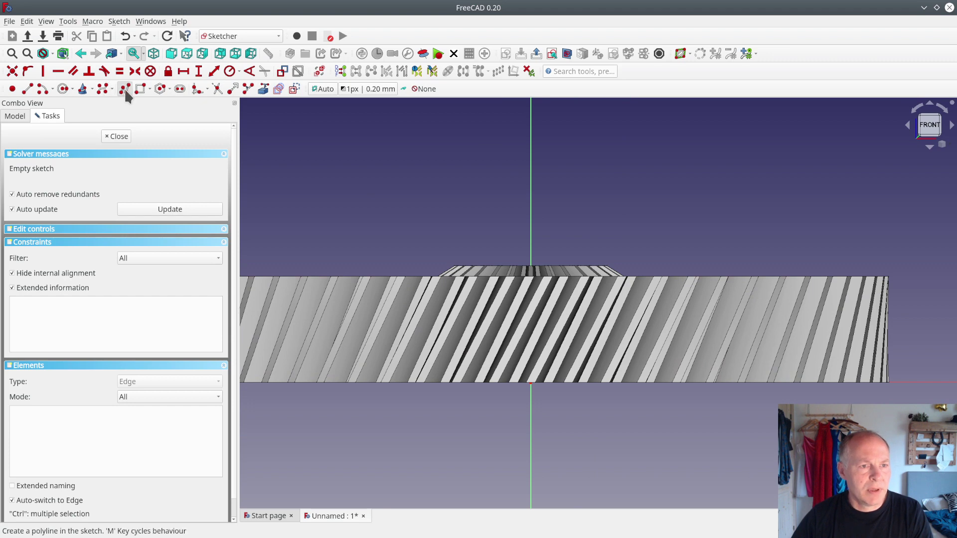
left_click(549, 391)
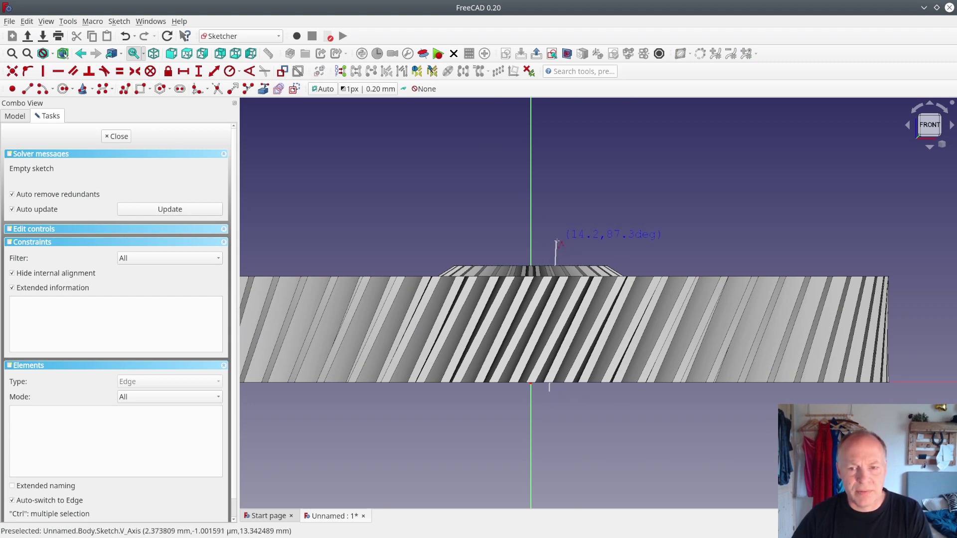
left_click(566, 54)
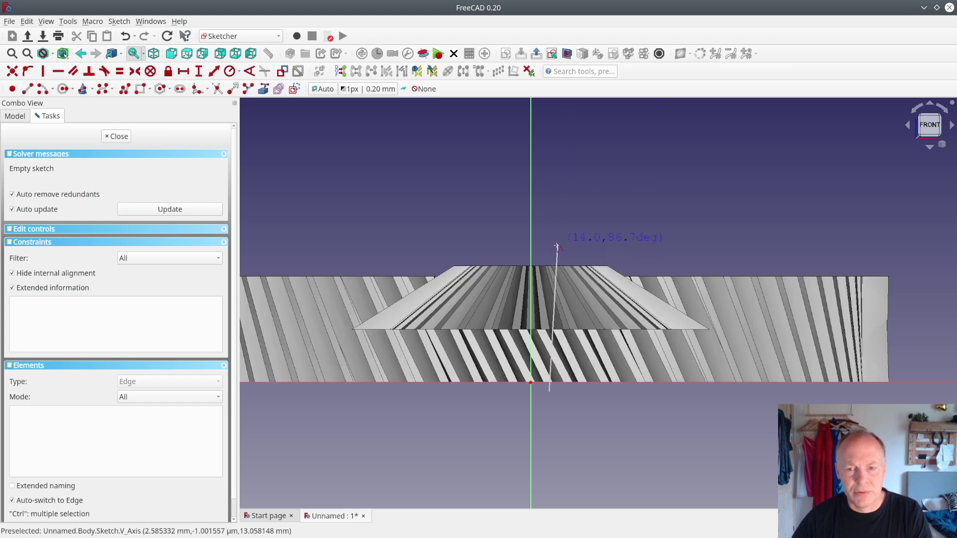
left_click(550, 249)
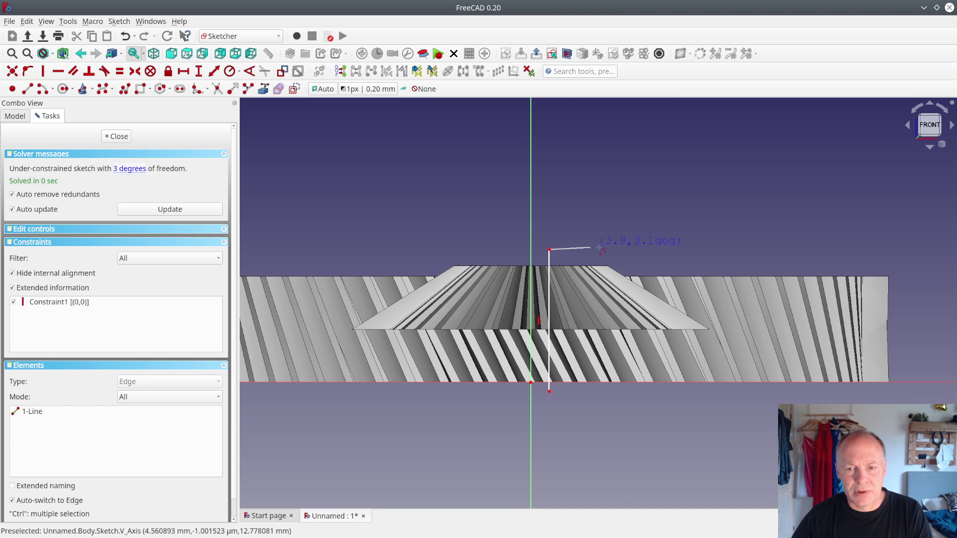
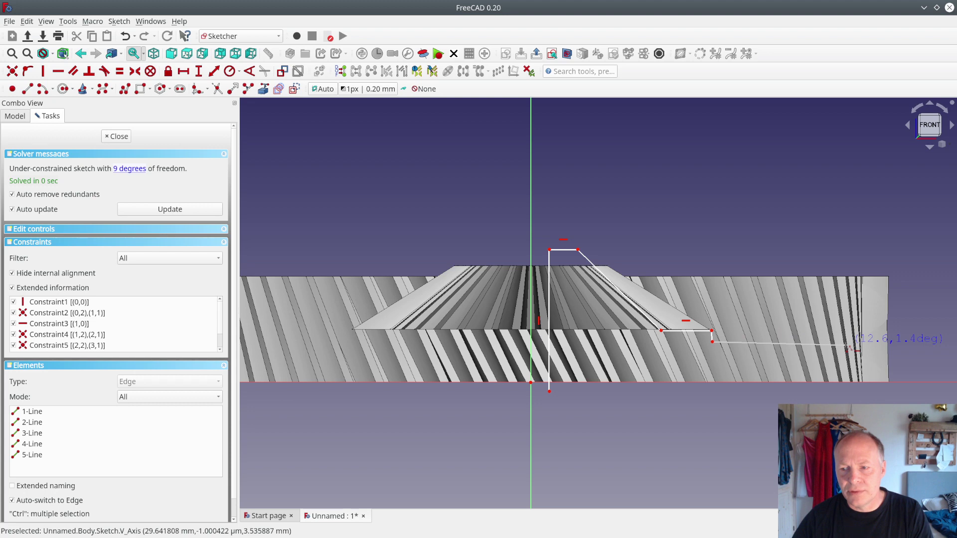
left_click(847, 344)
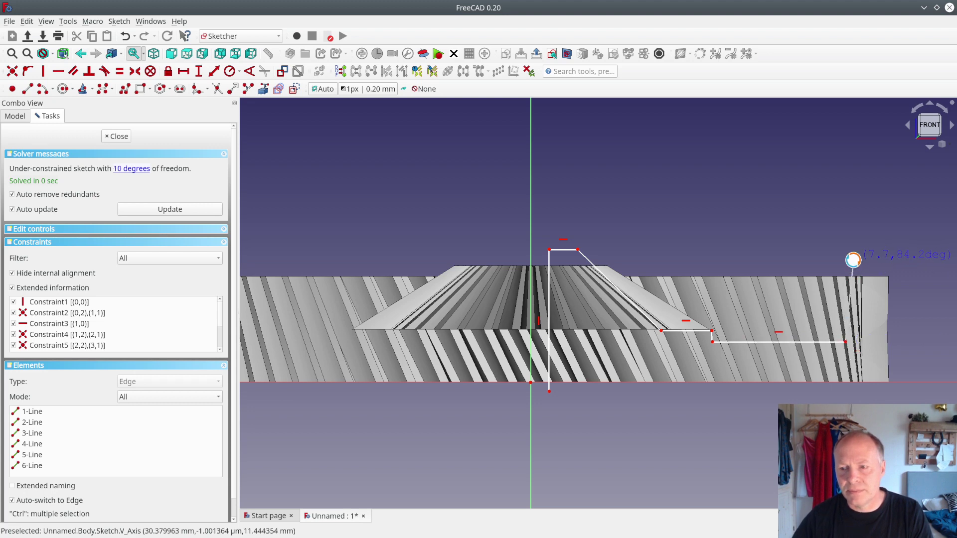
- Continue the polyline up past the gear's rim, across above the bevel gear, down beside the vertical axis and back below the gear to the rim
left_click(854, 260)
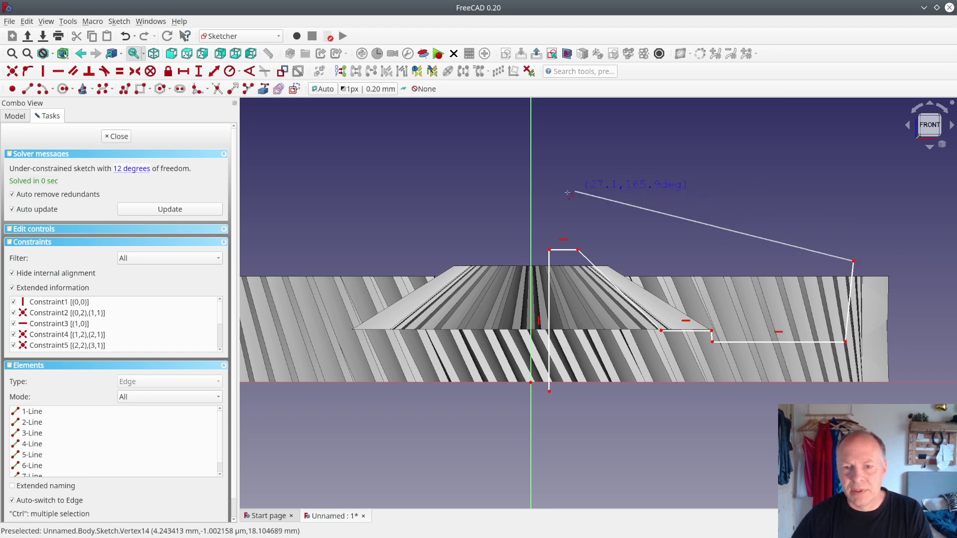
left_click(853, 227)
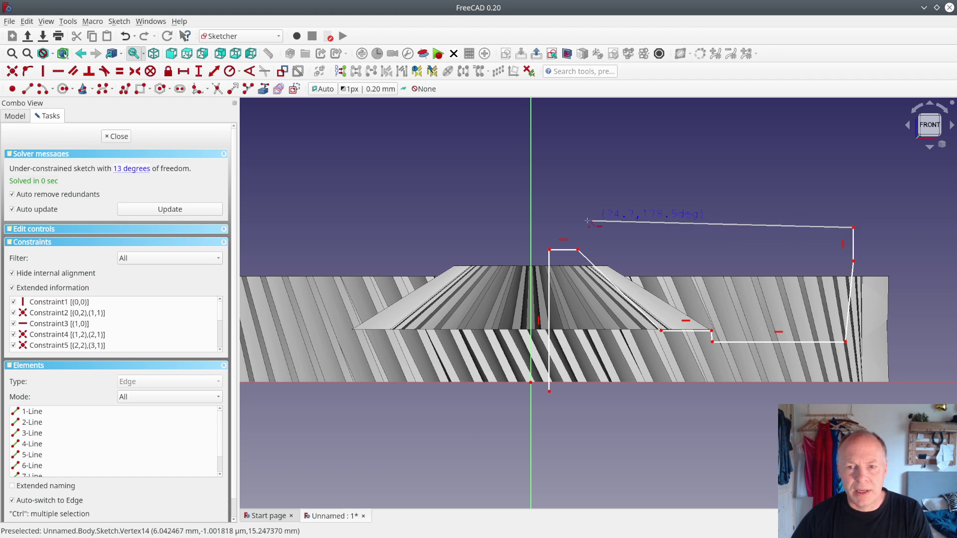
left_click(537, 229)
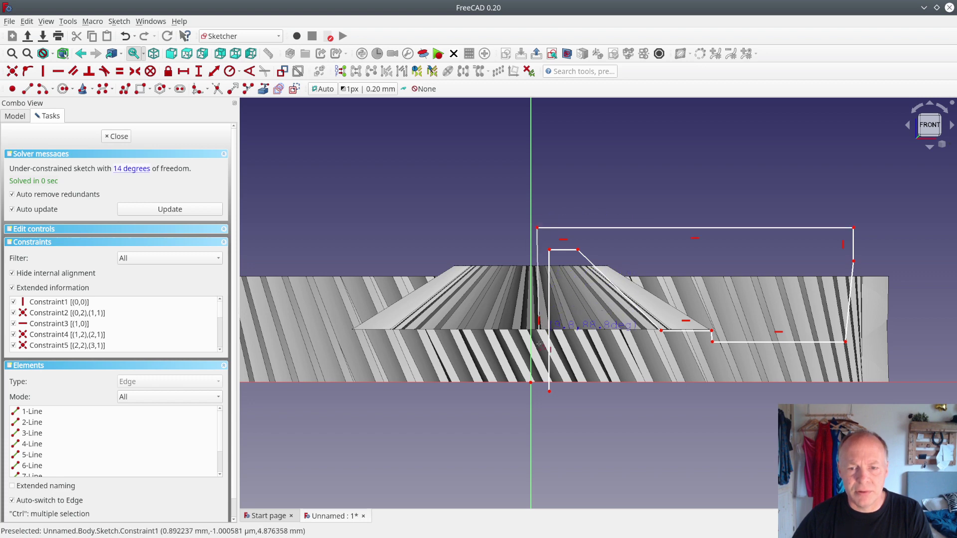
left_click(538, 412)
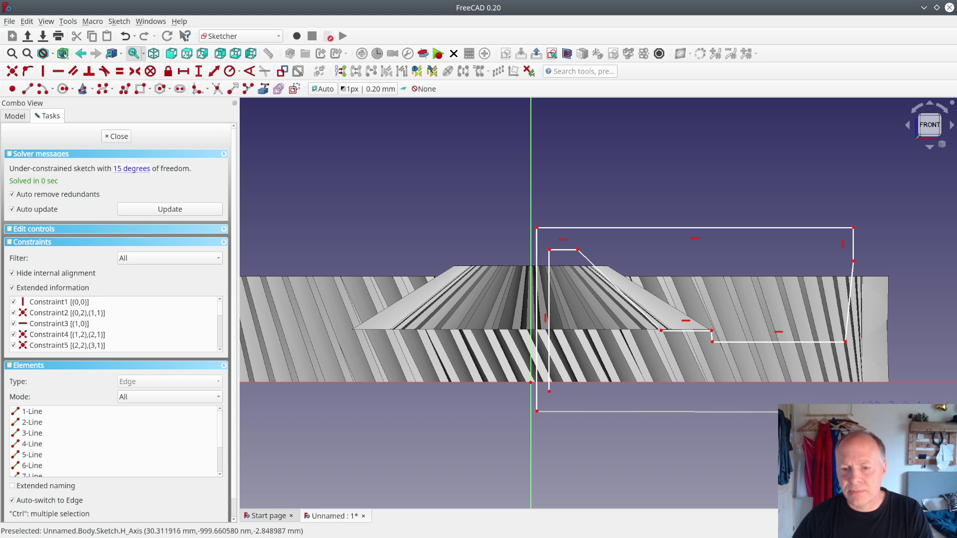
left_click(852, 412)
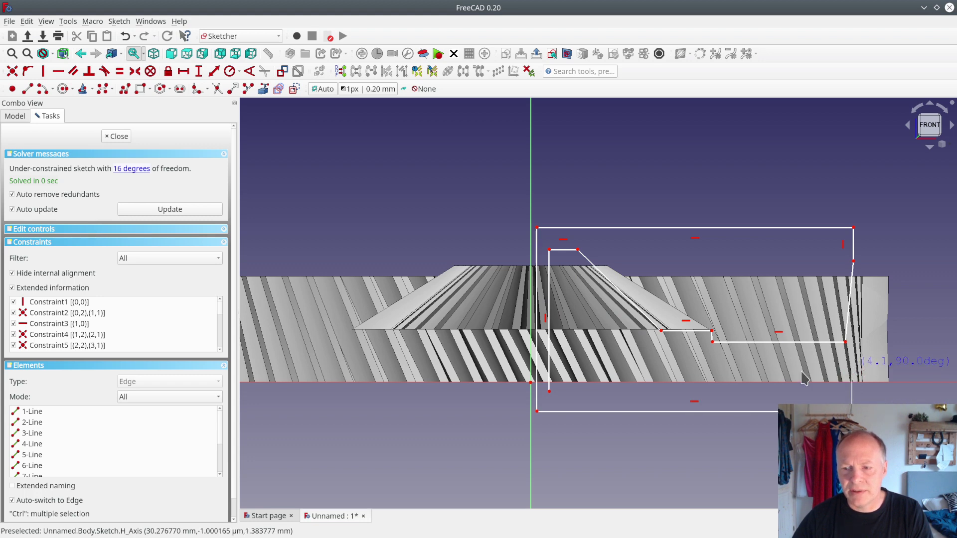
left_click(853, 368)
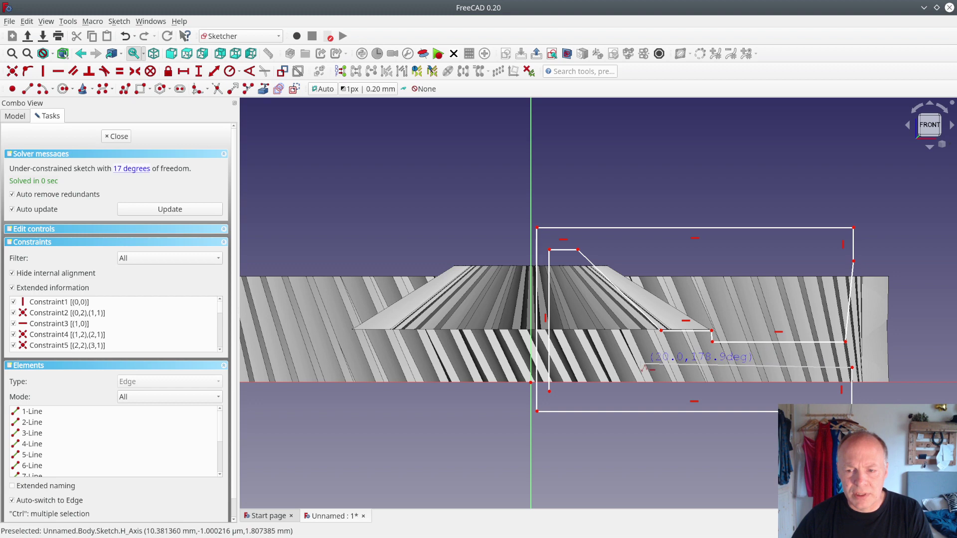
- Draw the underside from the rim about 20 mm inward, around a narrow upright slot, and close the polyline at the bore edge's lower end
left_click(641, 369)
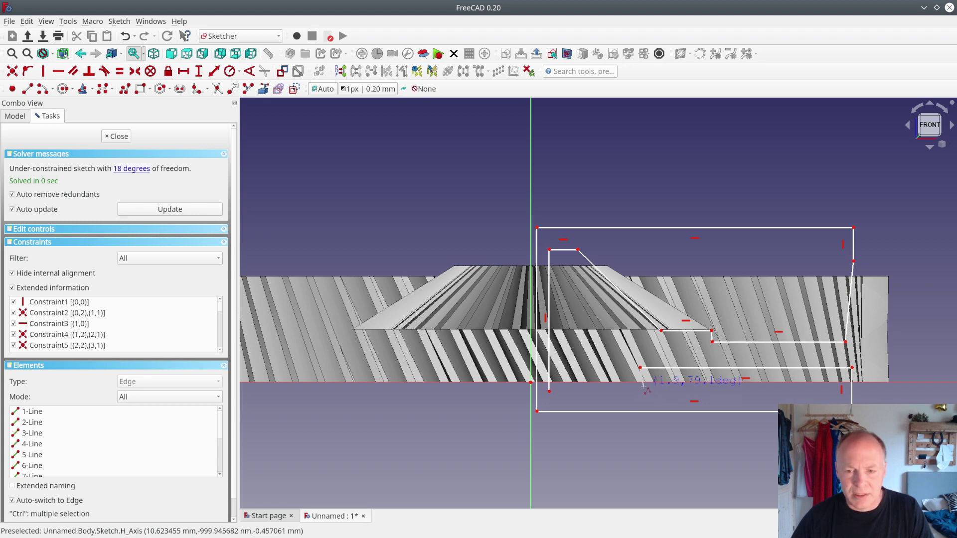
left_click(640, 386)
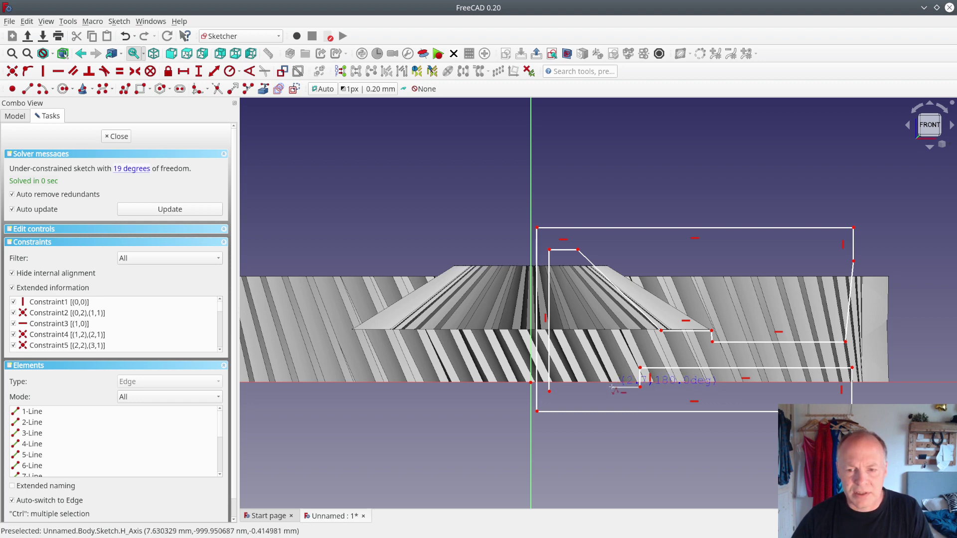
left_click(612, 386)
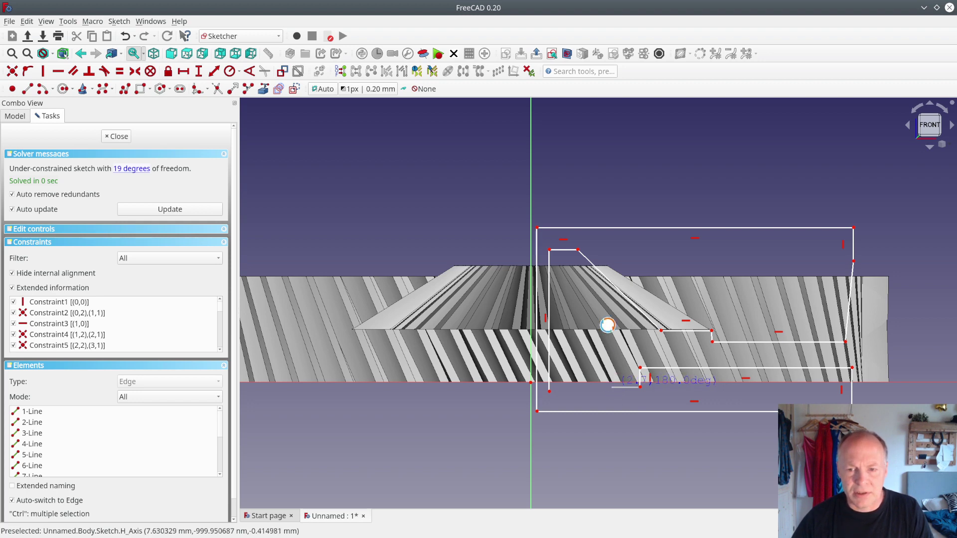
left_click(611, 300)
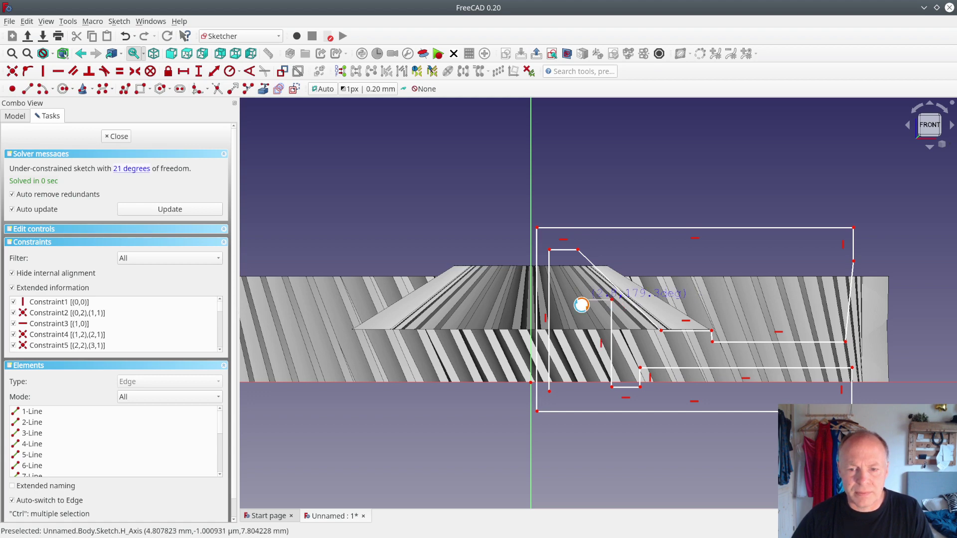
left_click(582, 300)
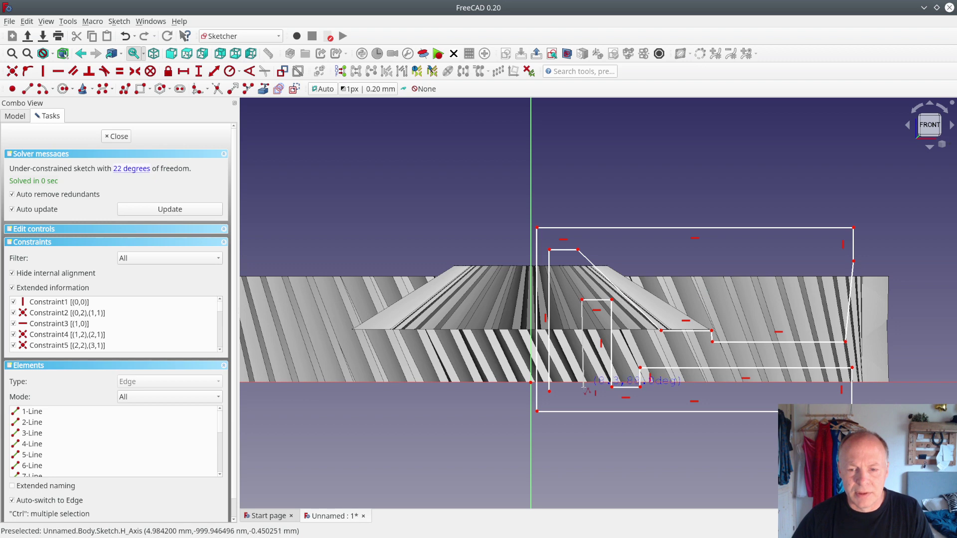
left_click(582, 391)
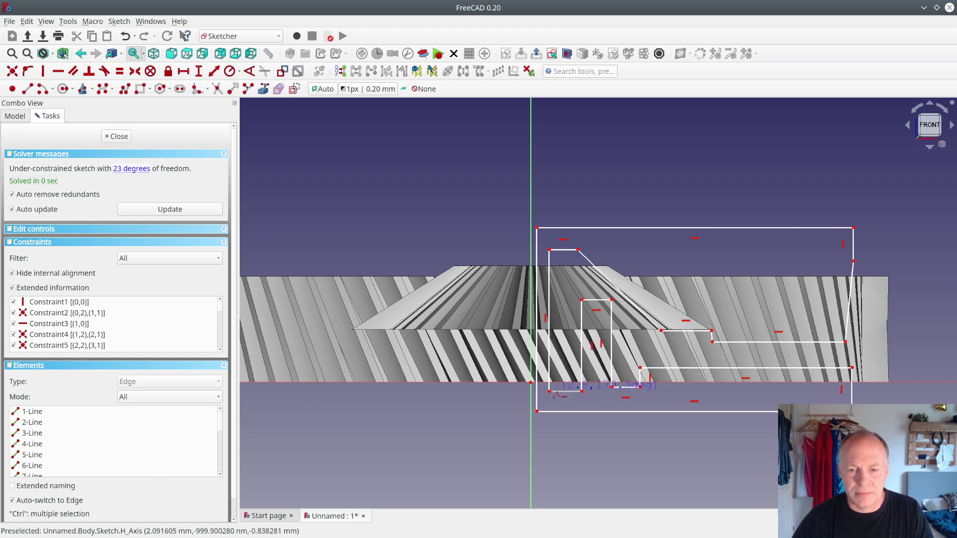
left_click(550, 390)
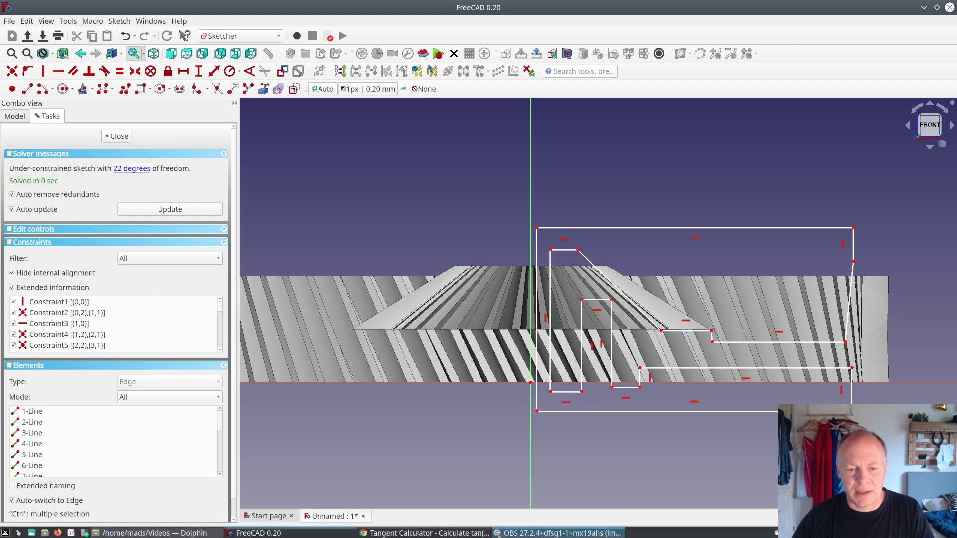
left_click(521, 533)
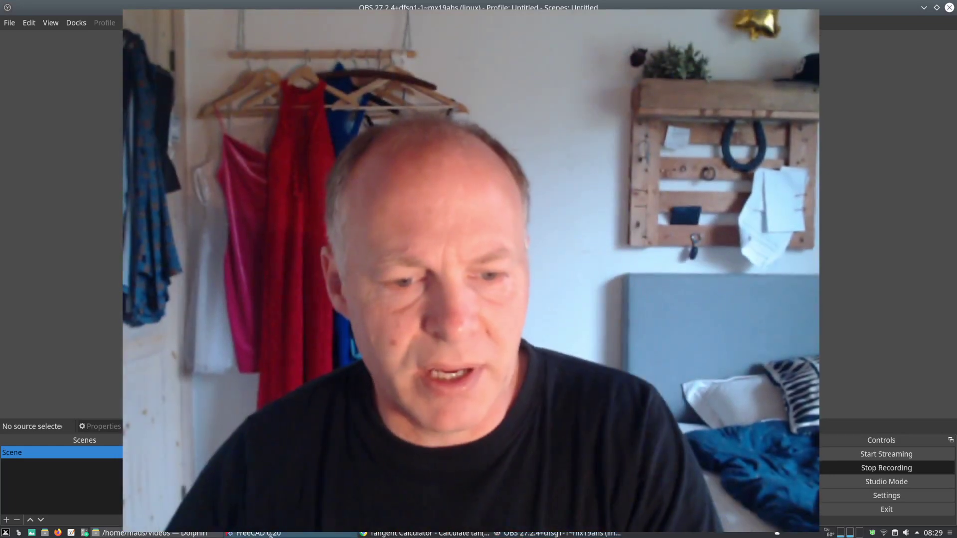
left_click(521, 533)
key("alt+Tab")
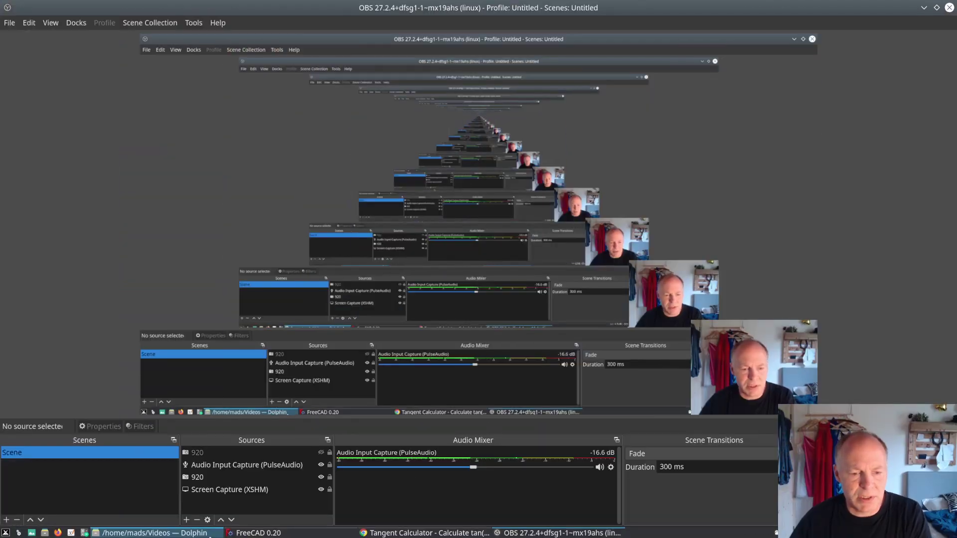
left_click(258, 533)
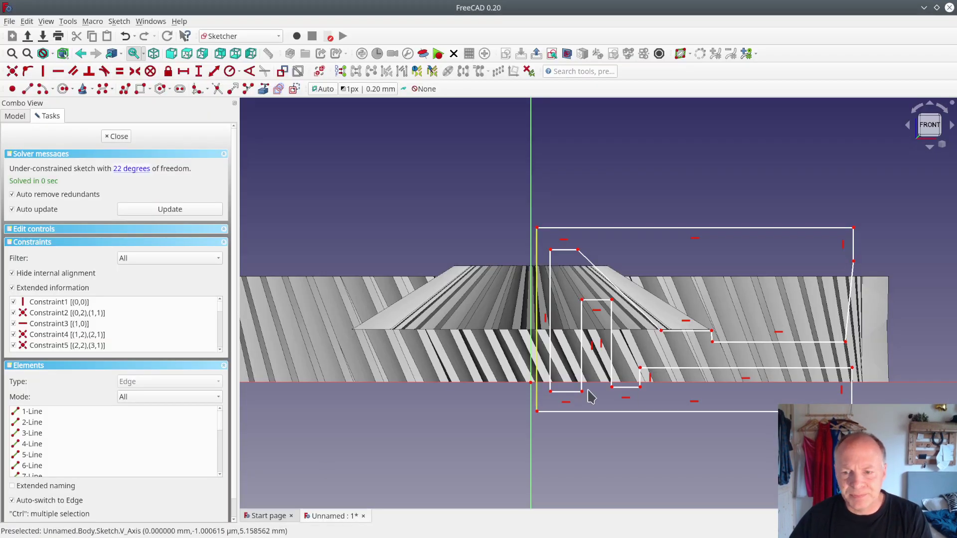
- Constrain the bore edge's lower end to a horizontal distance of 5 mm from the sketch origin
scroll(652, 355, "up", 4)
scroll(652, 361, "down", 4)
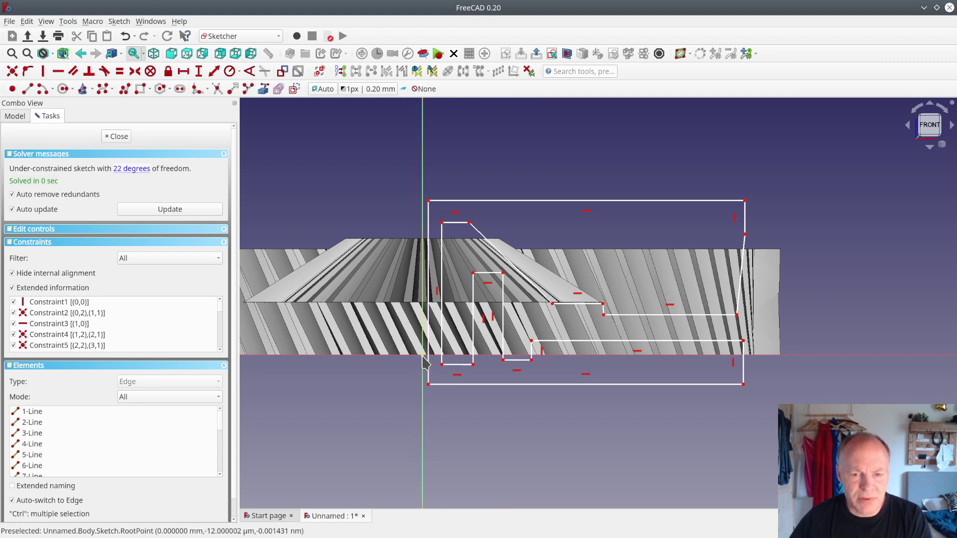
left_click(442, 366)
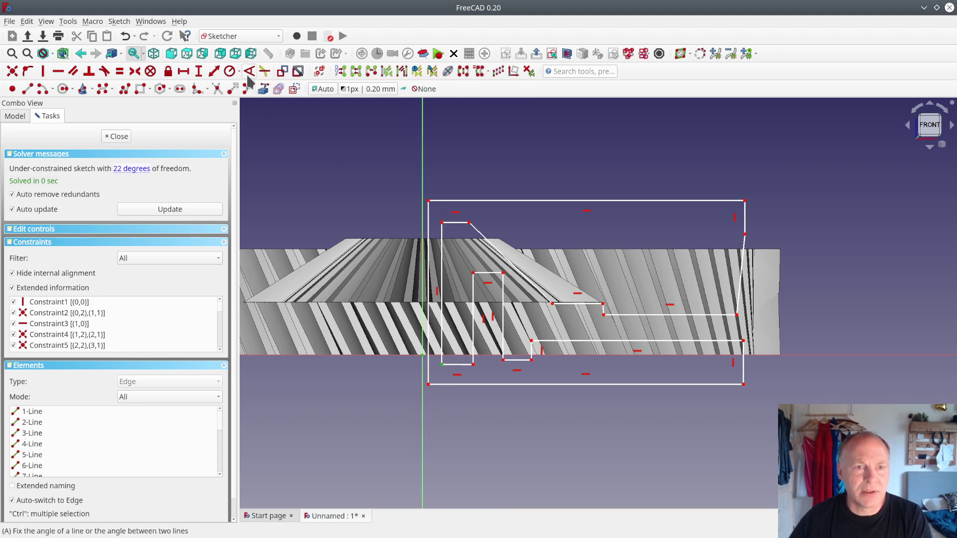
left_click(185, 72)
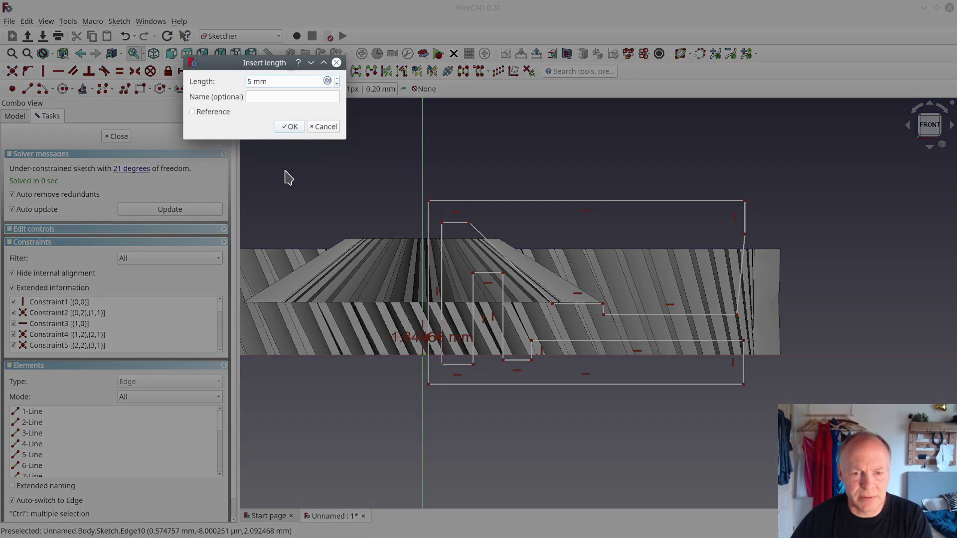
type("5")
left_click(290, 127)
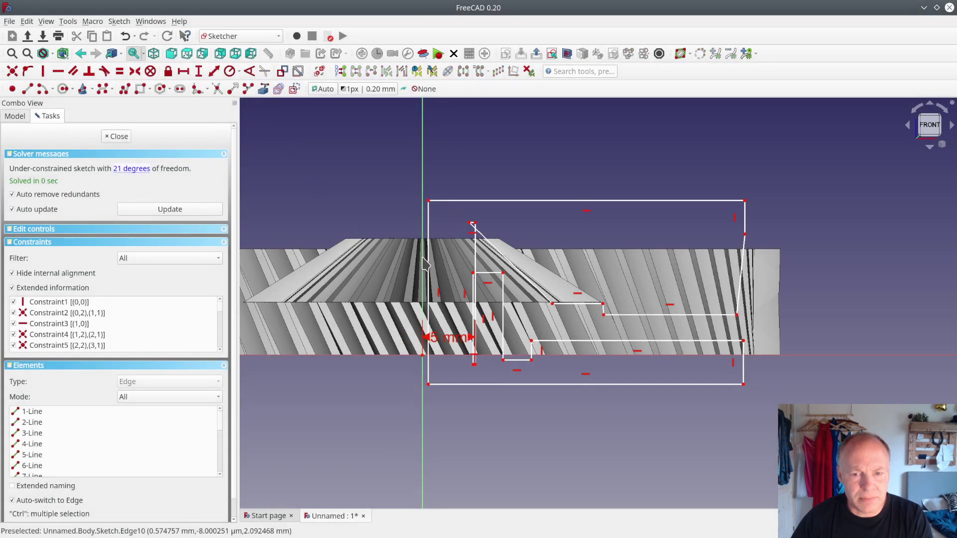
scroll(472, 299, "up", 4)
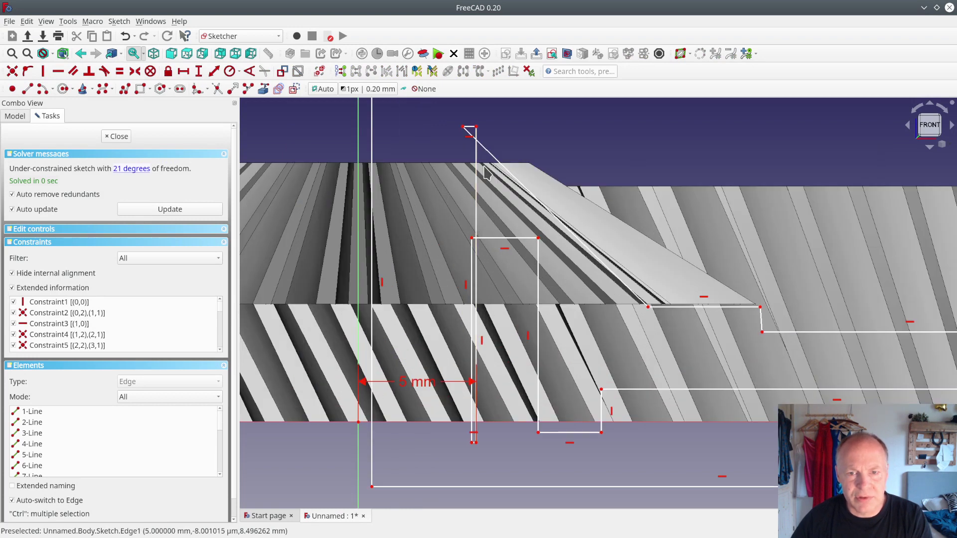
- Move the ends of the sloping line to follow the bevel gear's flank and constrain the short step at its base to vertical
mouse_move(500, 164)
left_mouse_down()
mouse_move(528, 167)
mouse_move(533, 223)
mouse_move(539, 218)
left_mouse_up()
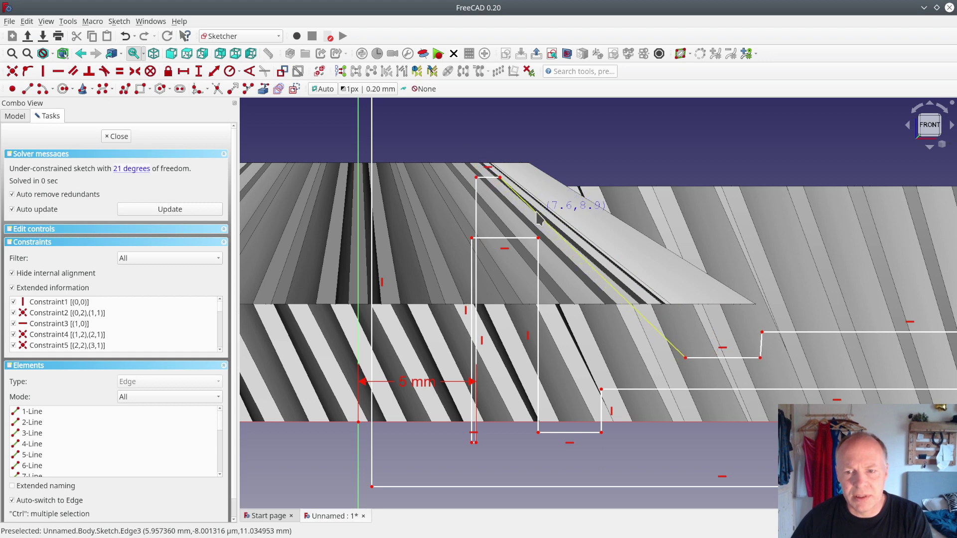
left_click_drag(686, 358, 660, 310)
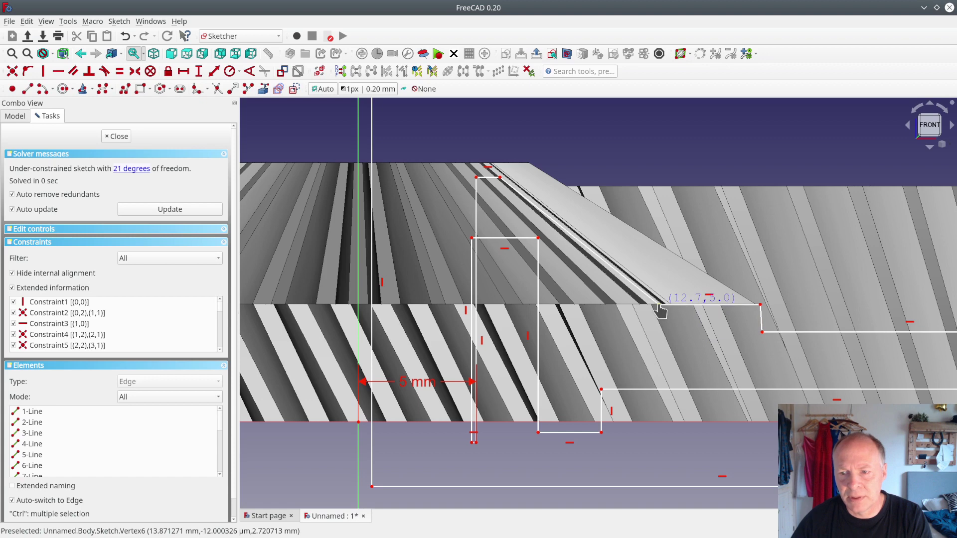
left_click(764, 319)
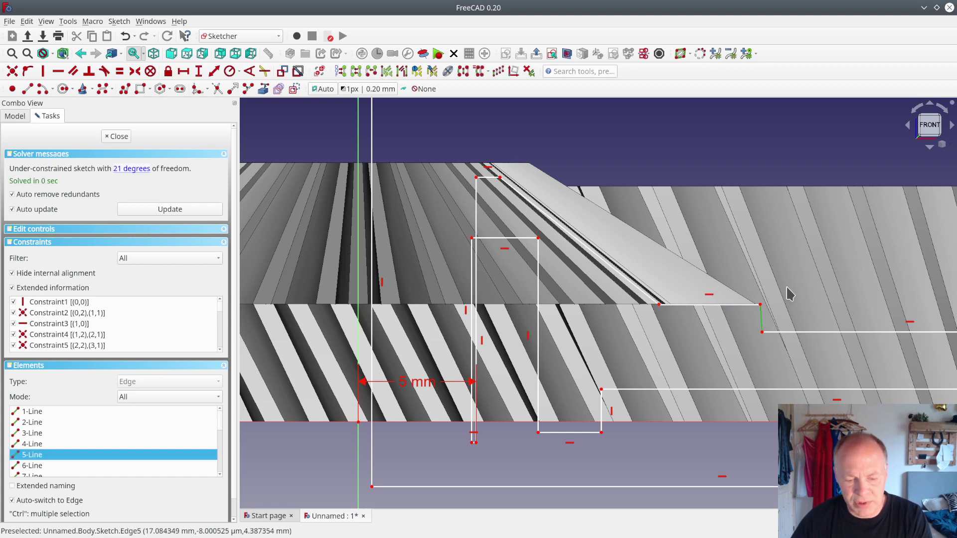
key("v")
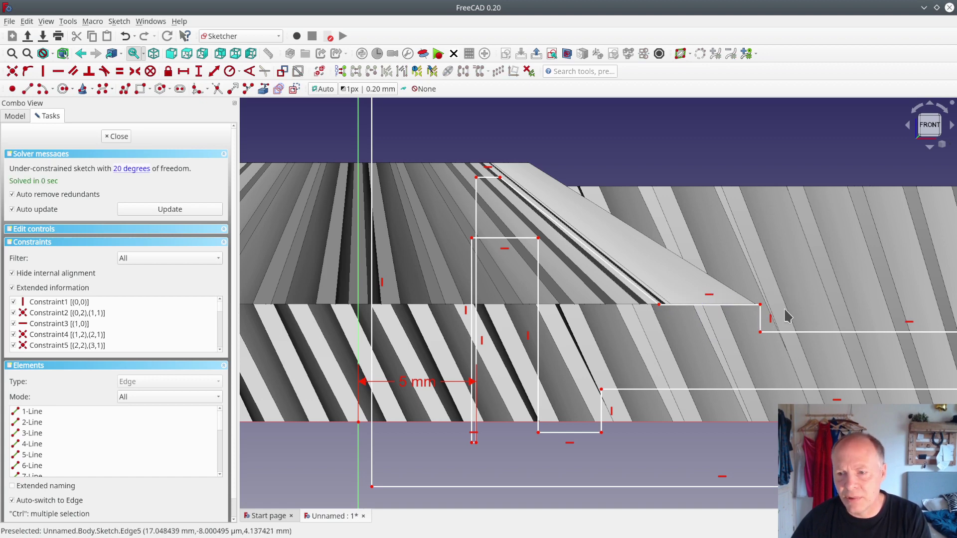
scroll(753, 353, "down", 3)
scroll(752, 353, "up", 4)
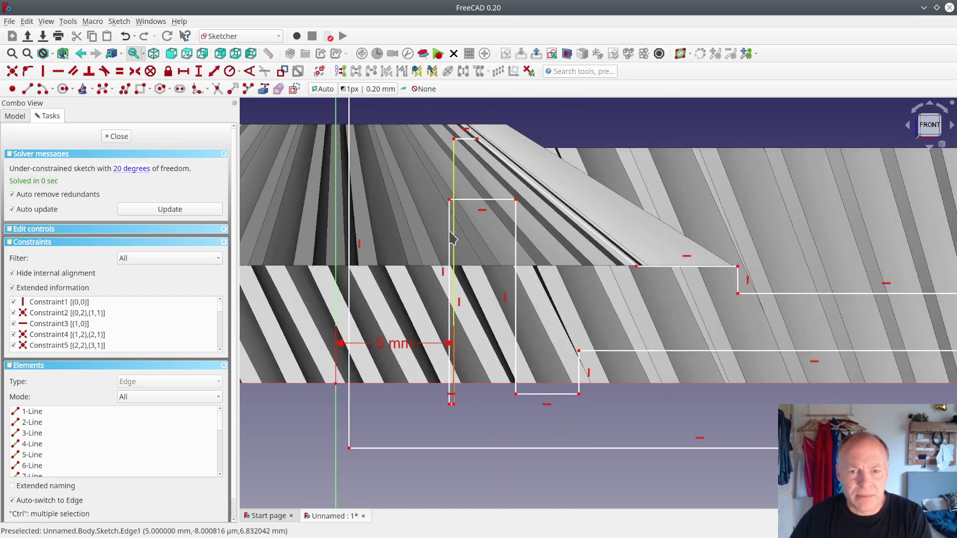
- Shift the narrow slot's inner wall outward so it clears the bore edge, and close the sketch
left_click_drag(451, 254, 481, 253)
scroll(577, 293, "down", 4)
middle_click_drag(577, 293, 498, 262)
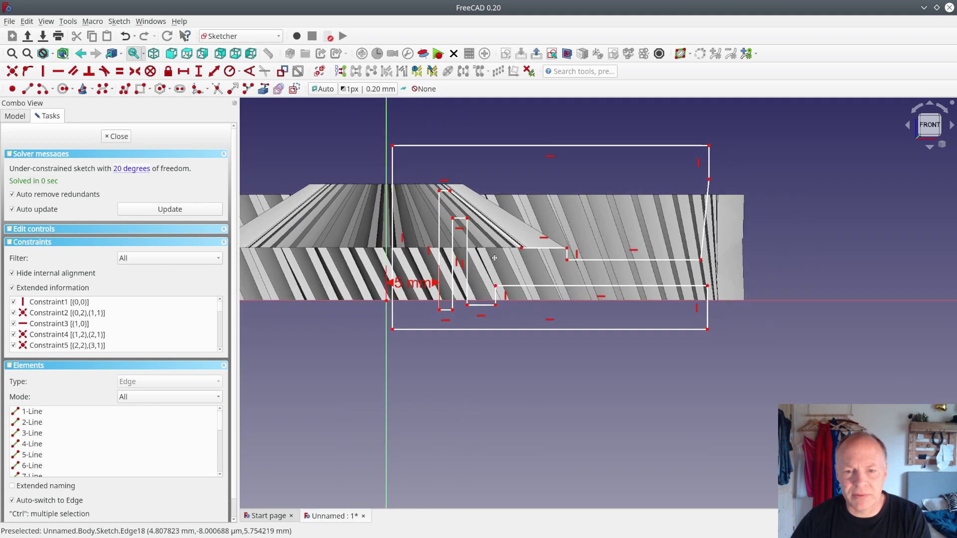
left_click(118, 137)
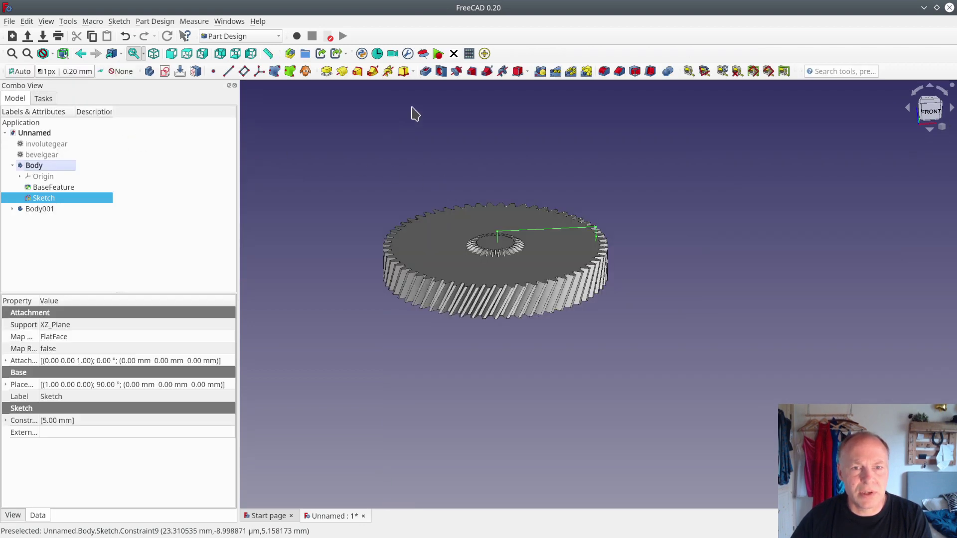
- Cut the helical gear body with a 360° Groove of the profile around the vertical sketch axis
left_click(458, 73)
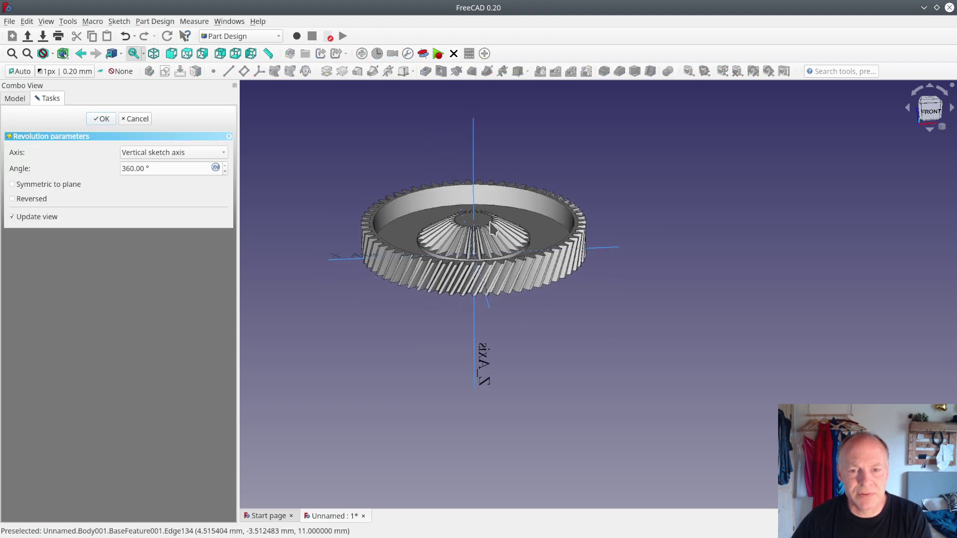
middle_click_drag(480, 274, 623, 230)
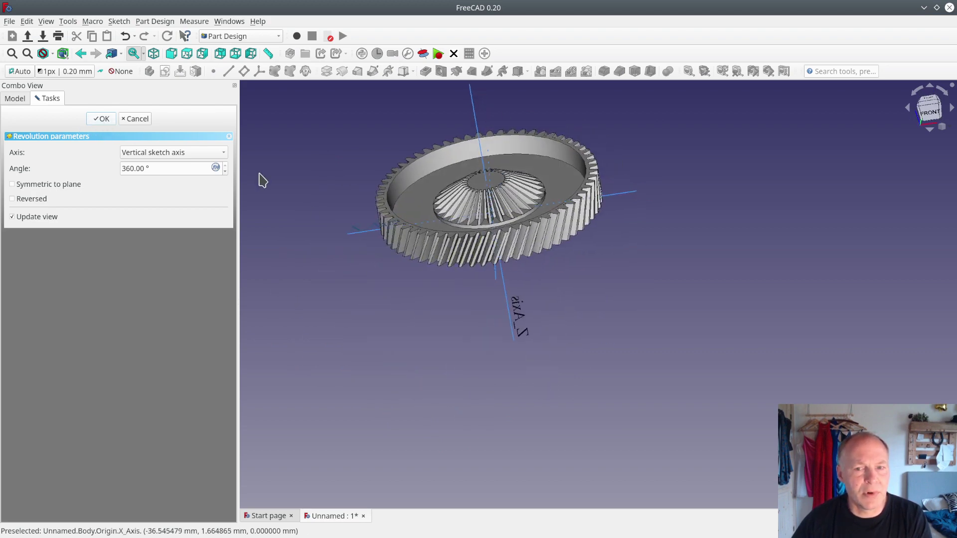
key("Return")
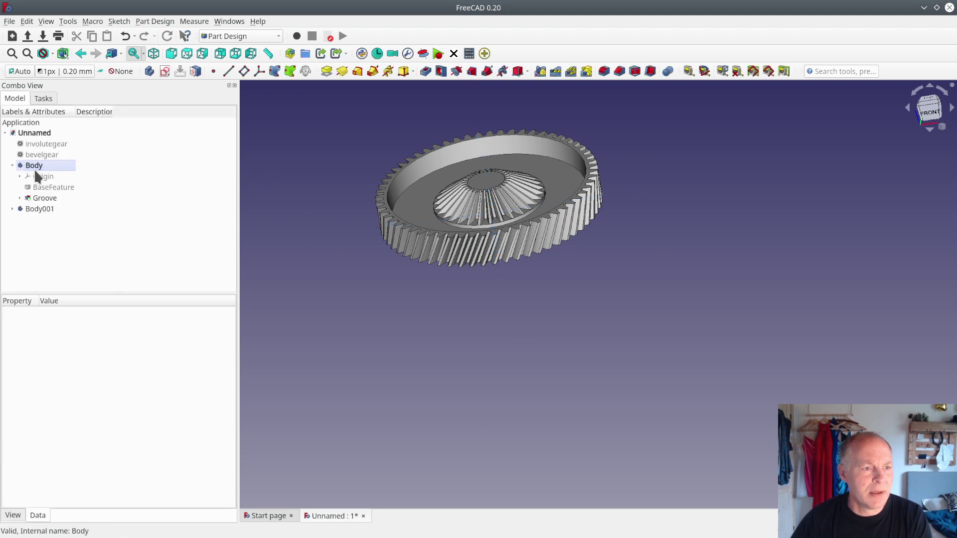
- Make the bevel gear body, Body001, active and start a sketch on its XY plane
right_click(35, 210)
left_click(56, 213)
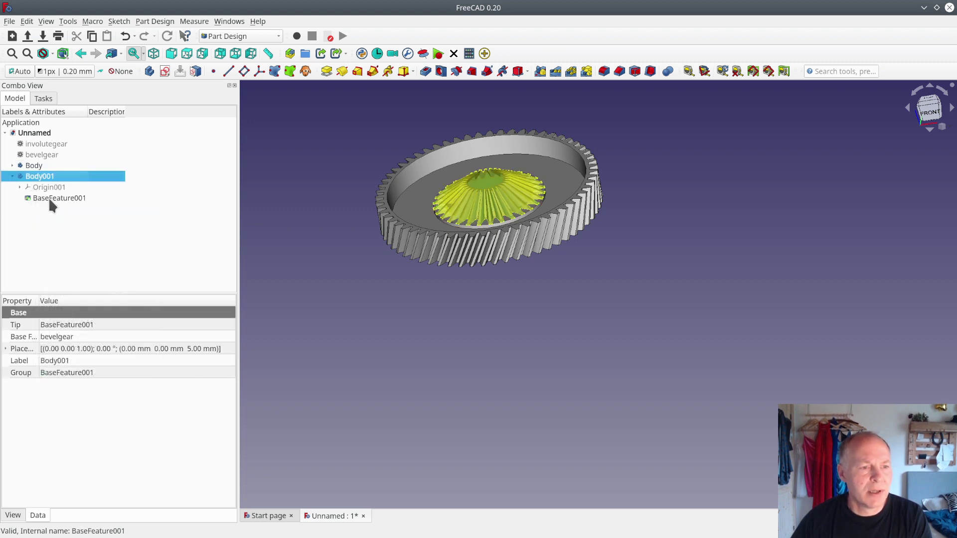
left_click(166, 71)
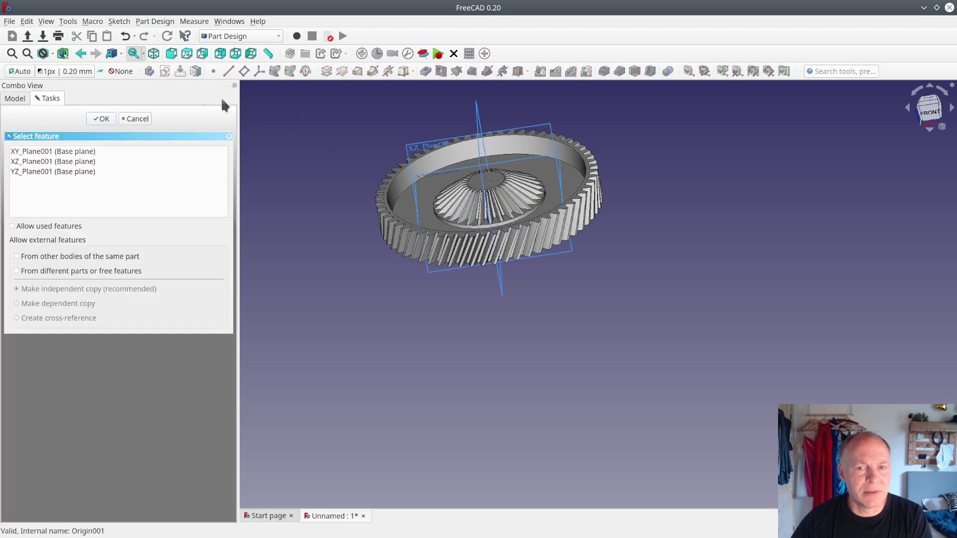
middle_click_drag(437, 201, 551, 376)
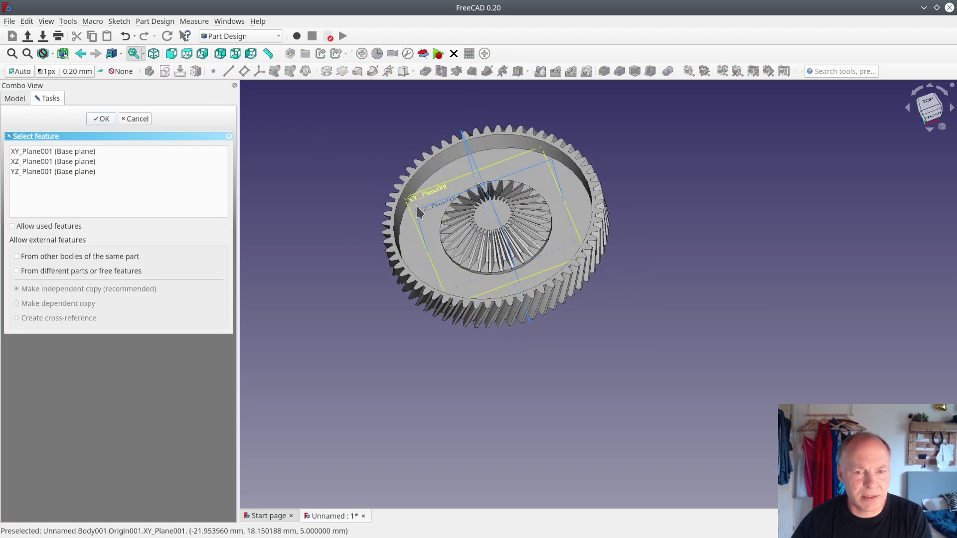
middle_click_drag(513, 224, 456, 227)
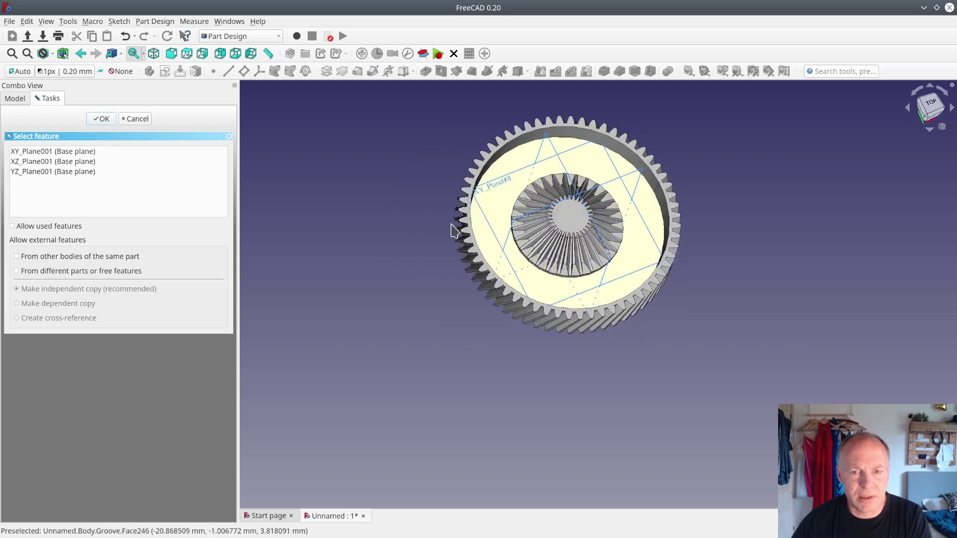
left_click(67, 152)
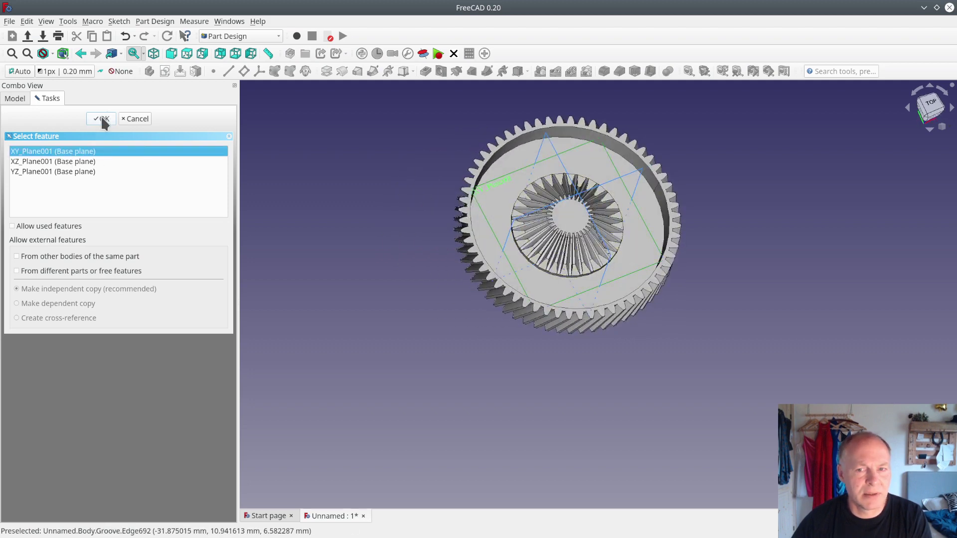
left_click(102, 120)
- Section the view and draw a circle about 8.7 mm in diameter centred on the sketch origin
scroll(603, 214, "up", 5)
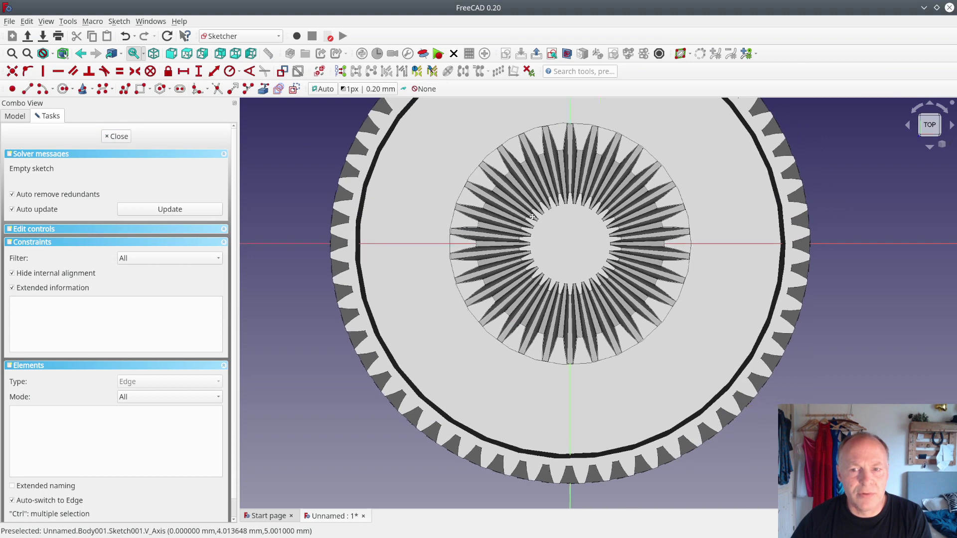
left_click(567, 54)
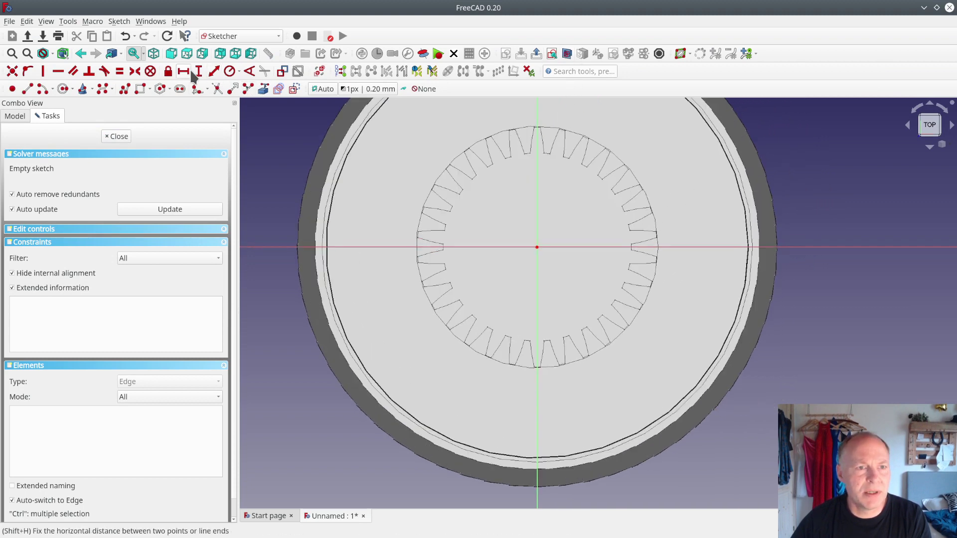
left_click(63, 90)
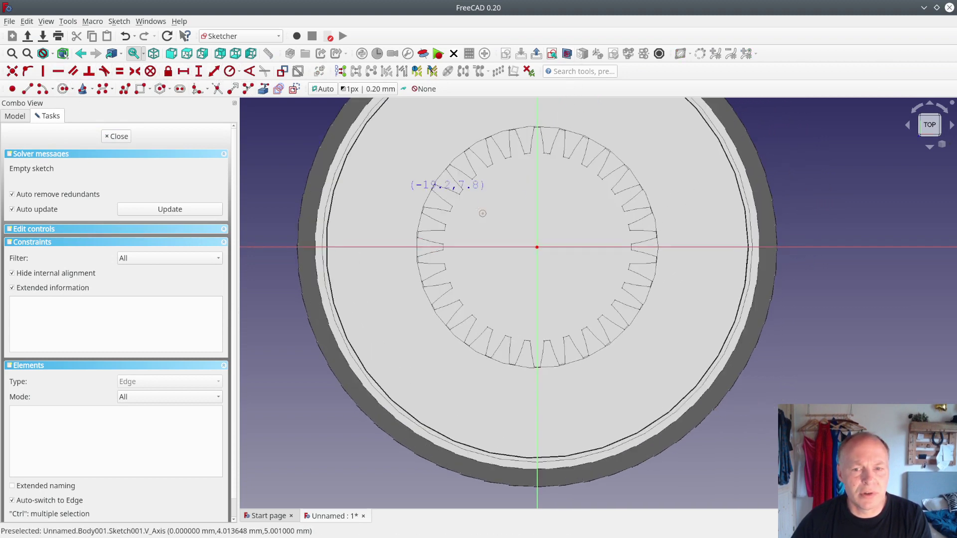
left_click(537, 247)
left_click(568, 253)
right_click(574, 216)
left_click(559, 226)
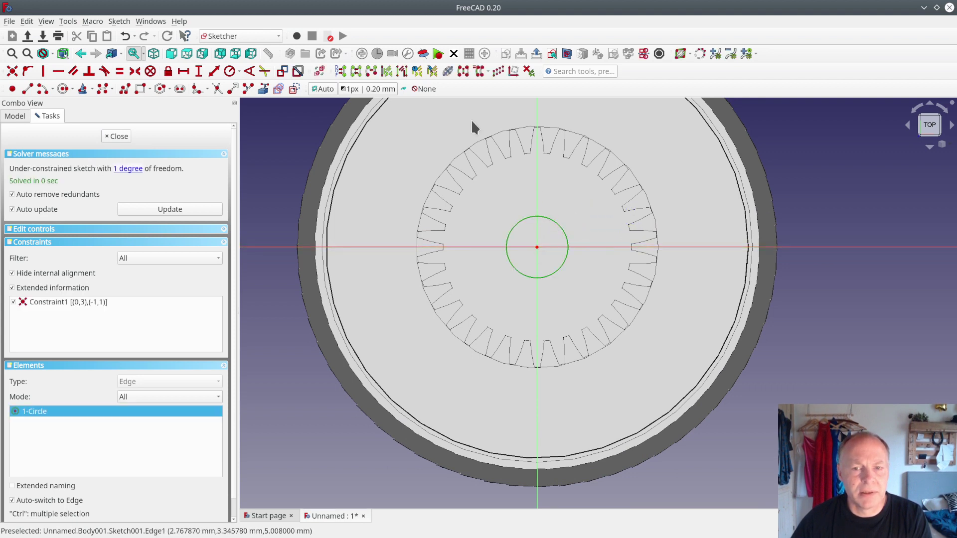
- Constrain the circle's diameter to 10 mm and close the sketch
left_click(239, 74)
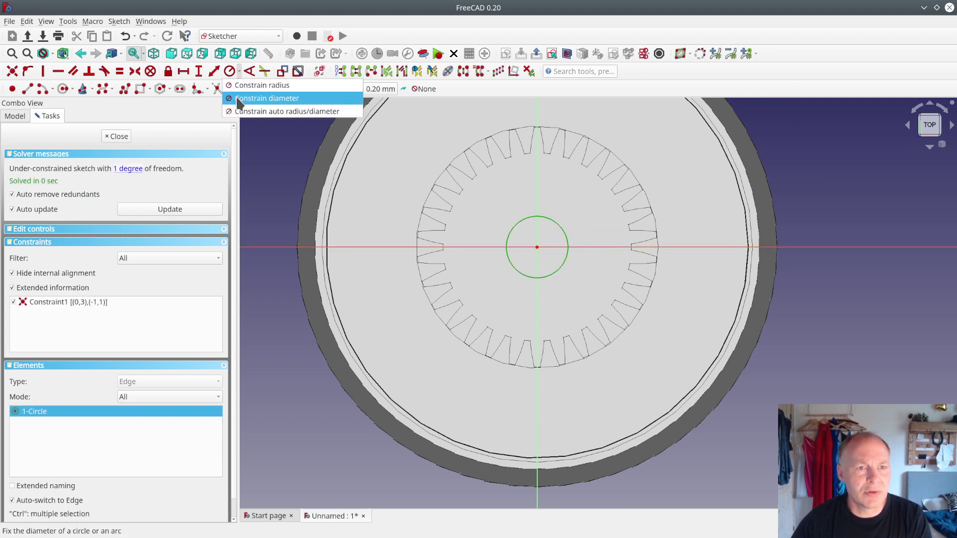
left_click(237, 96)
type("10")
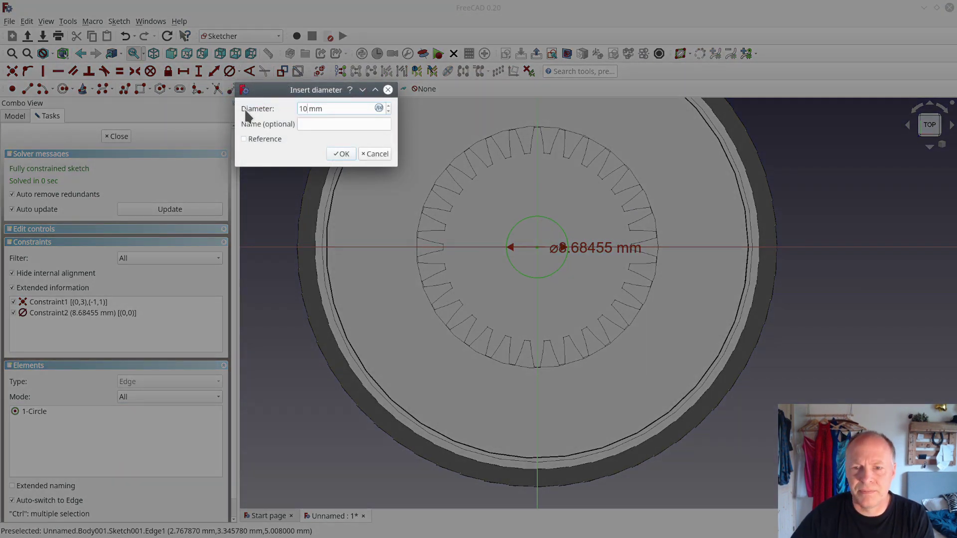
key("Return")
left_click(116, 136)
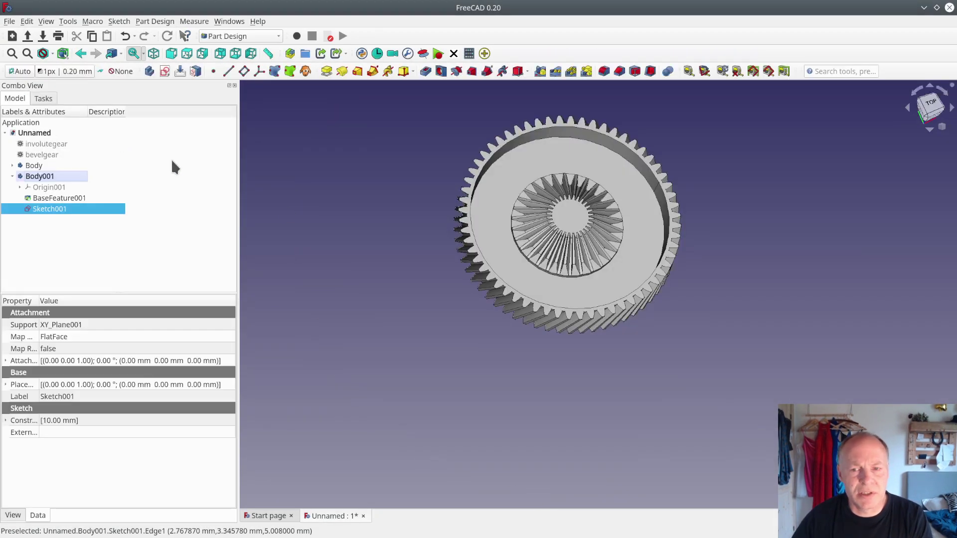
- Cut the bore through the bevel gear with a reversed Through all Pocket of the circle sketch
left_click(426, 71)
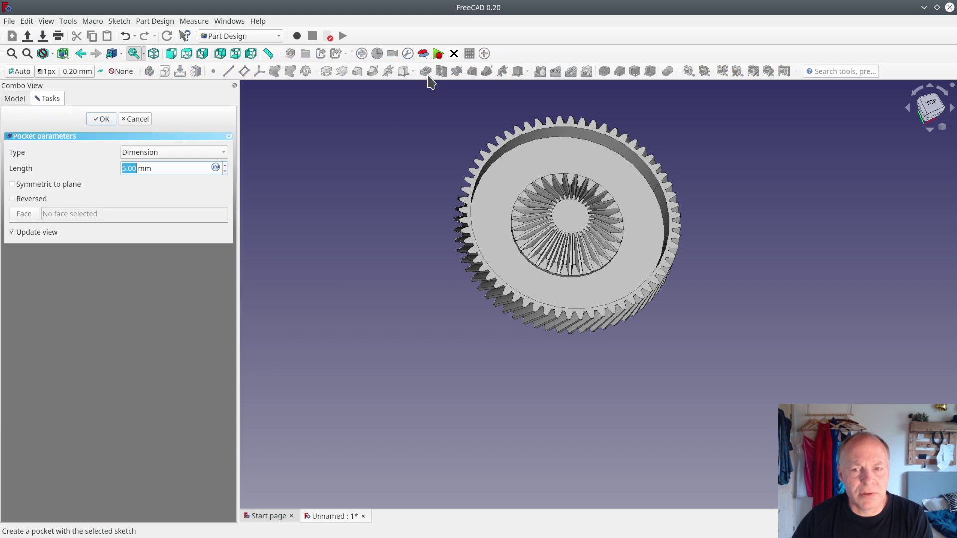
left_click(141, 157)
left_click(140, 164)
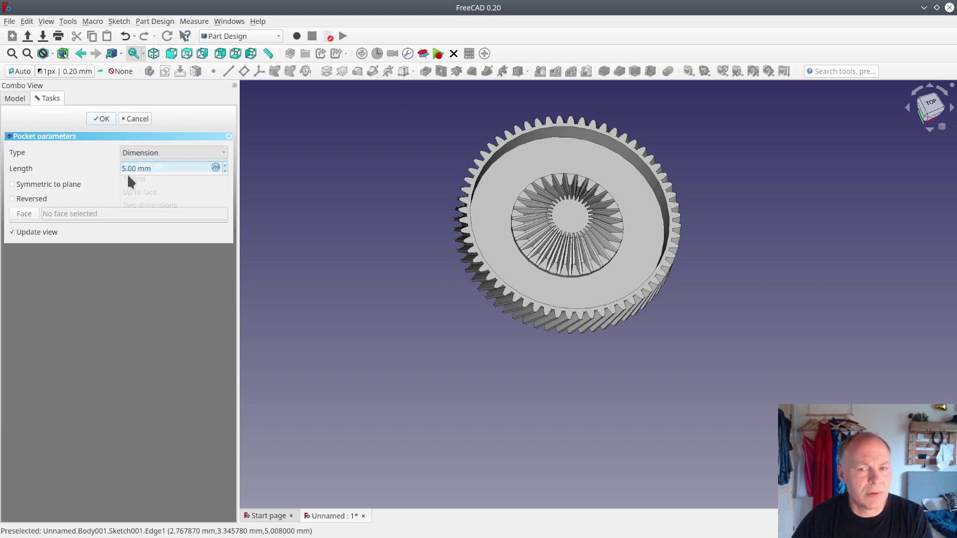
left_click(13, 199)
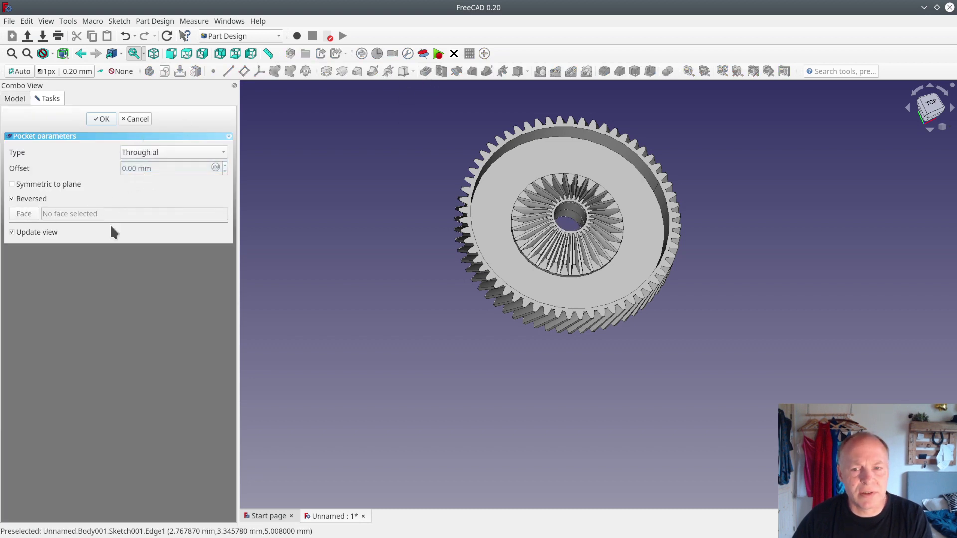
key("Return")
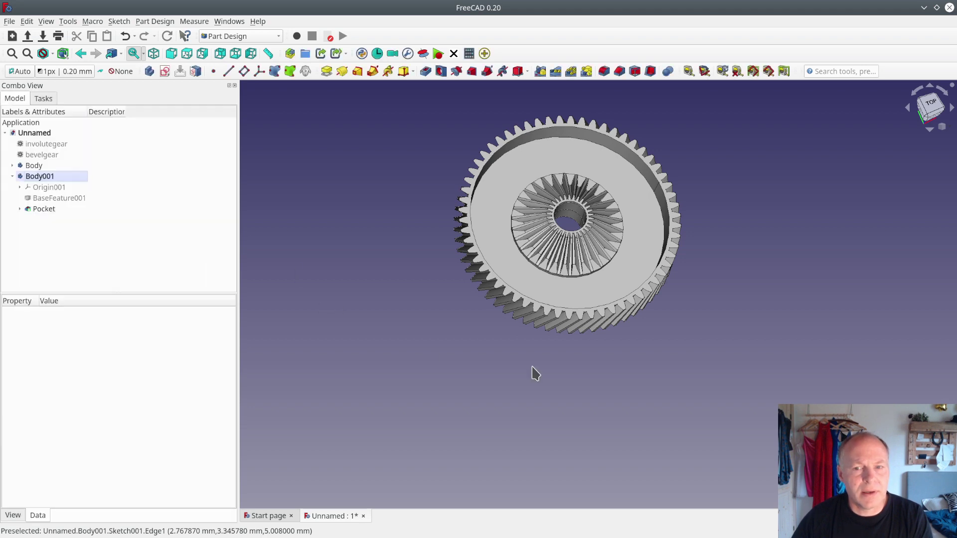
- Examine the bevel gear's bore and teeth and the recessed helical gear from several angles
middle_click_drag(535, 374, 603, 346)
scroll(628, 359, "up", 5)
mouse_move(658, 374)
middle_mouse_down()
mouse_move(631, 314)
mouse_move(650, 284)
mouse_move(645, 352)
mouse_move(664, 384)
middle_mouse_up()
scroll(492, 331, "down", 5)
middle_click_drag(492, 331, 603, 387)
scroll(478, 257, "up", 5)
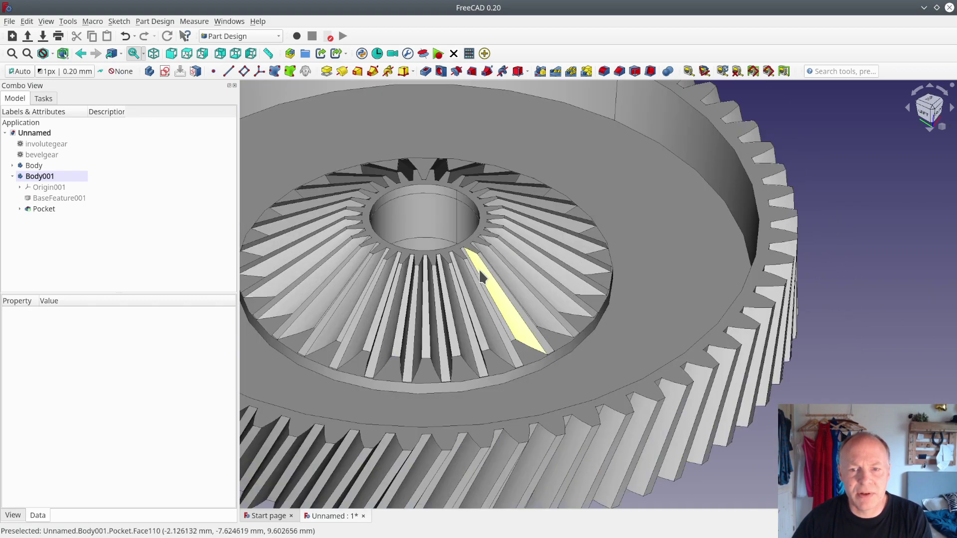
scroll(480, 269, "down", 5)
middle_click_drag(481, 269, 576, 299)
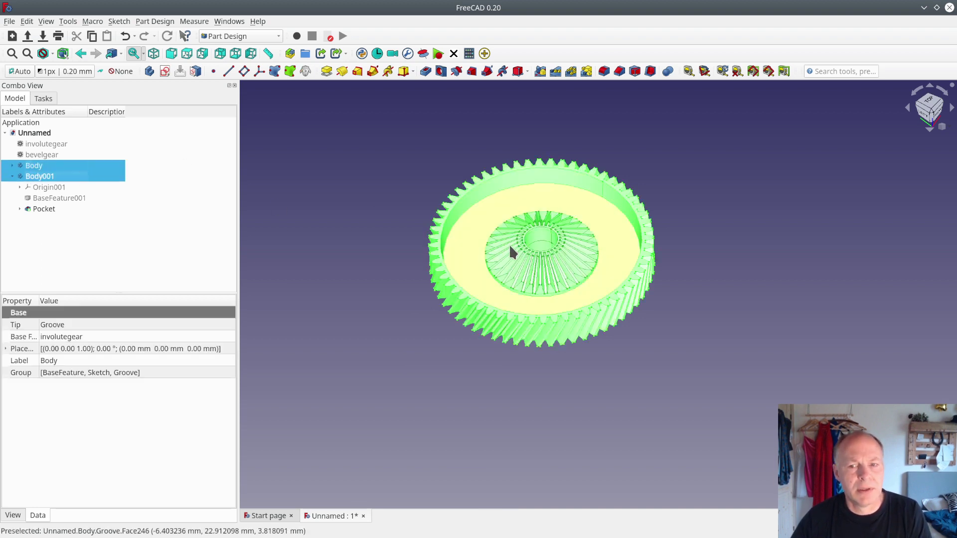
- Set up an STL Mesh export of both gear bodies and cancel it without saving
middle_click_drag(509, 244, 562, 277)
left_click(10, 21)
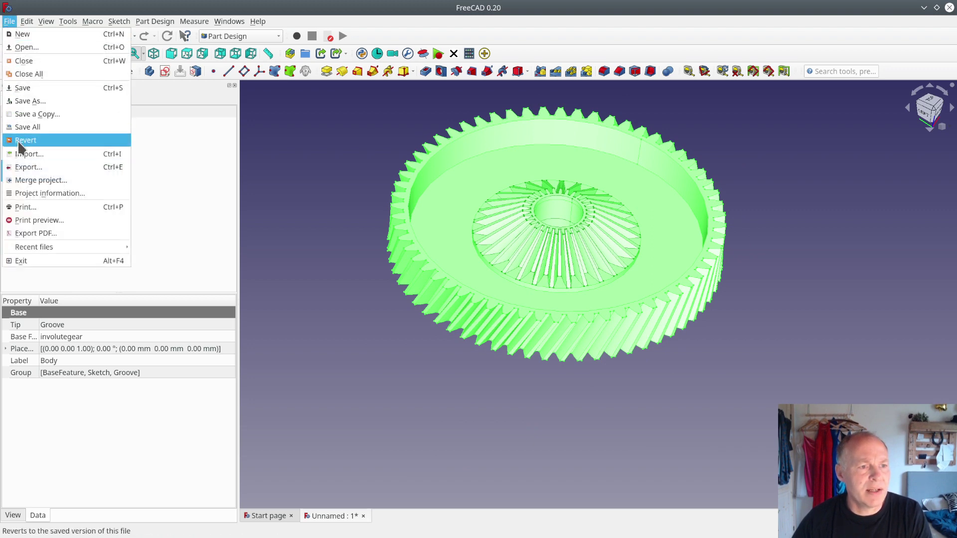
left_click(22, 167)
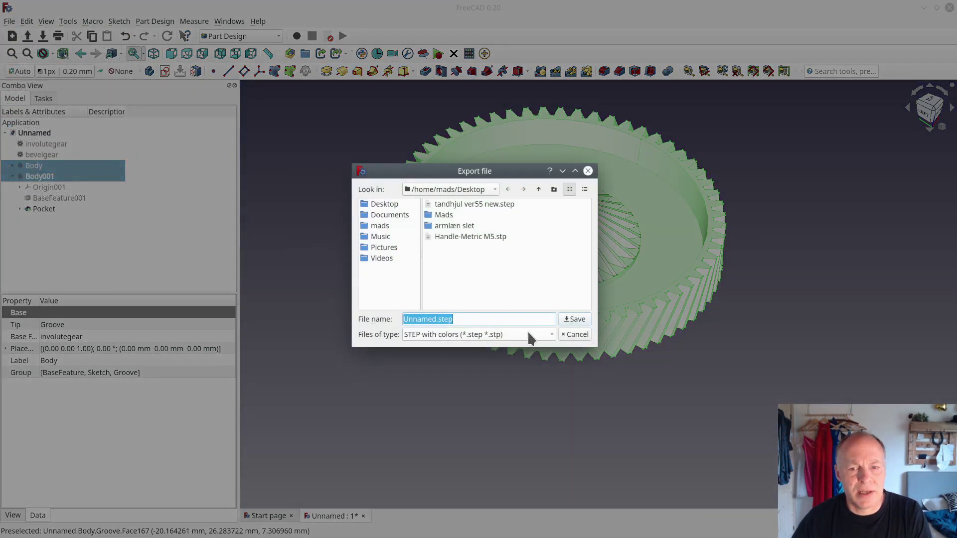
left_click(552, 334)
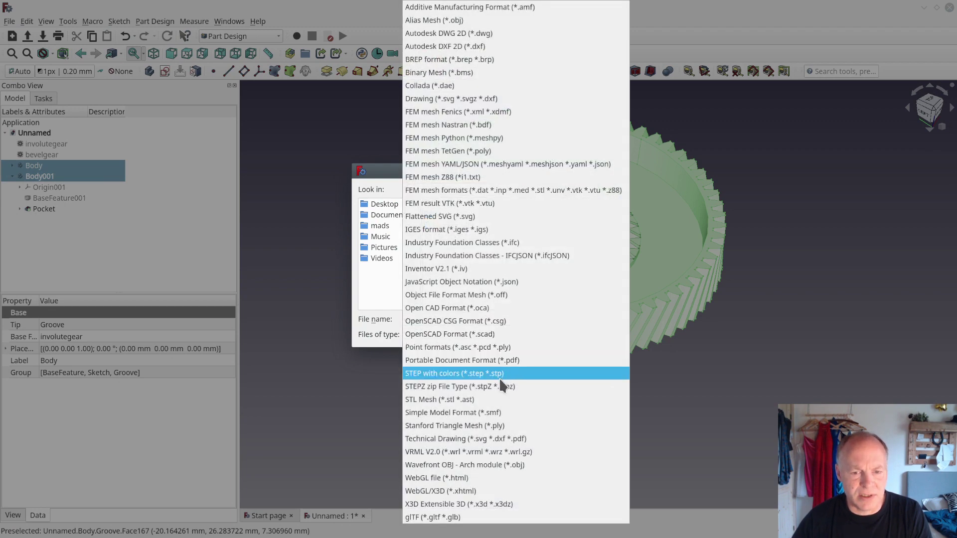
left_click(482, 402)
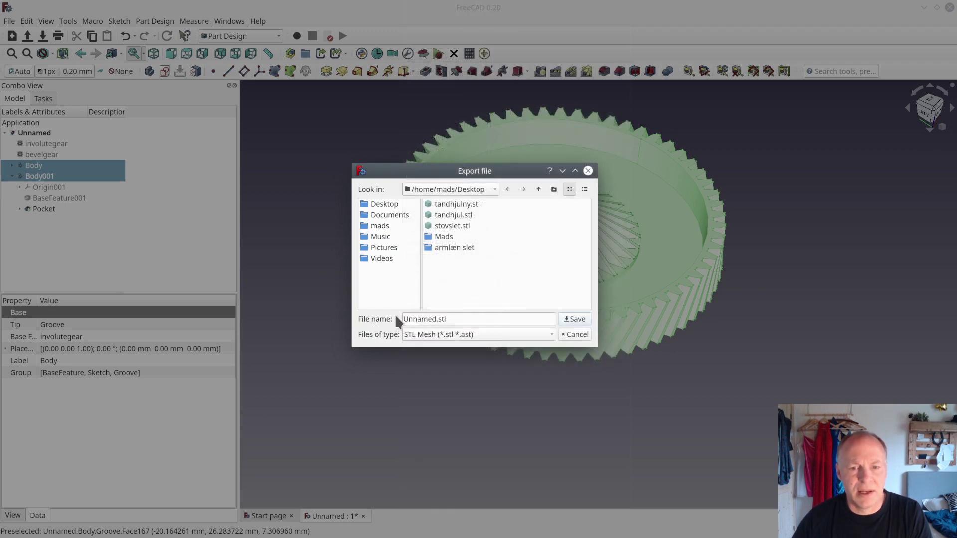
left_click(577, 335)
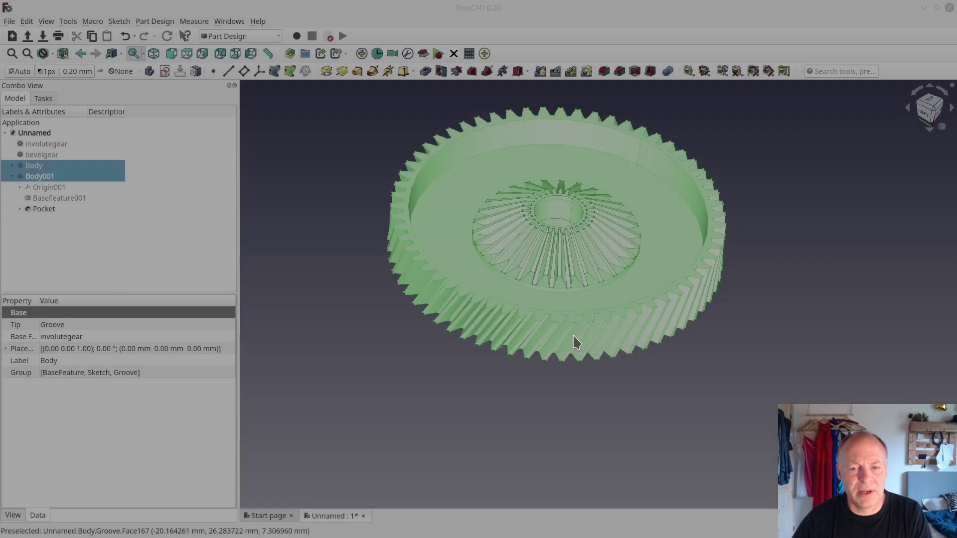
middle_click_drag(578, 294, 447, 391)
left_click(444, 412)
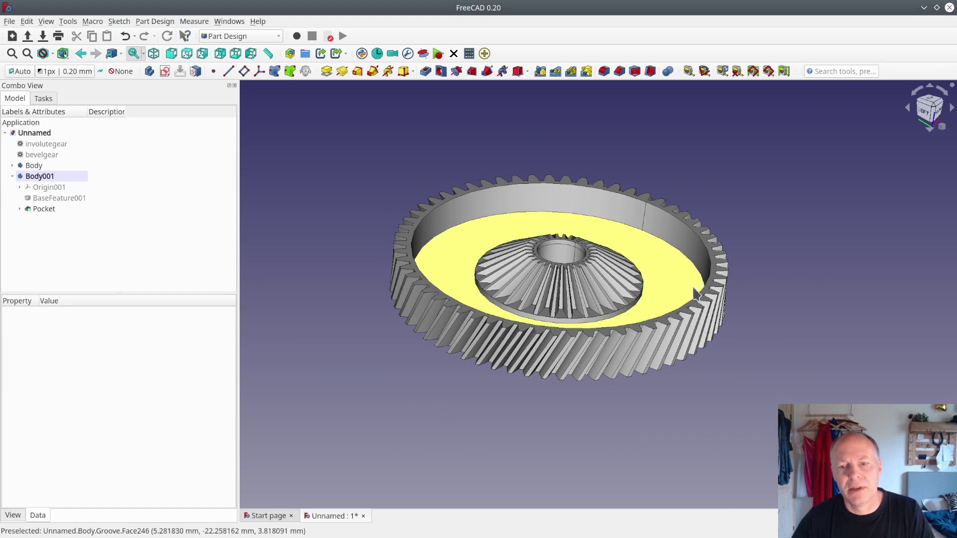
middle_click_drag(573, 319, 414, 243)
scroll(414, 243, "up", 2)
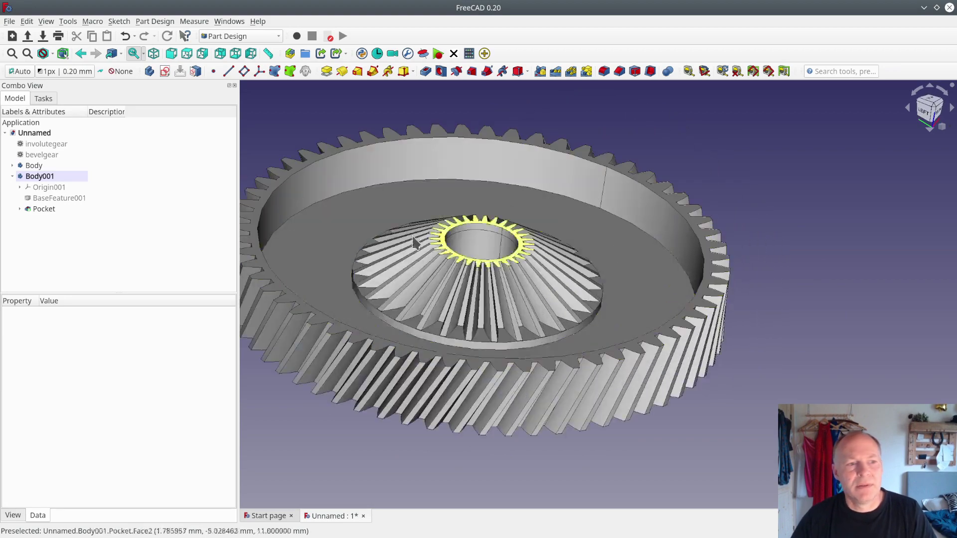
- Set the shape color of both the helical gear and bevel gear bodies to orange (#ffaa00) and clear the selection
left_click(31, 178)
left_click(35, 167, "ctrl")
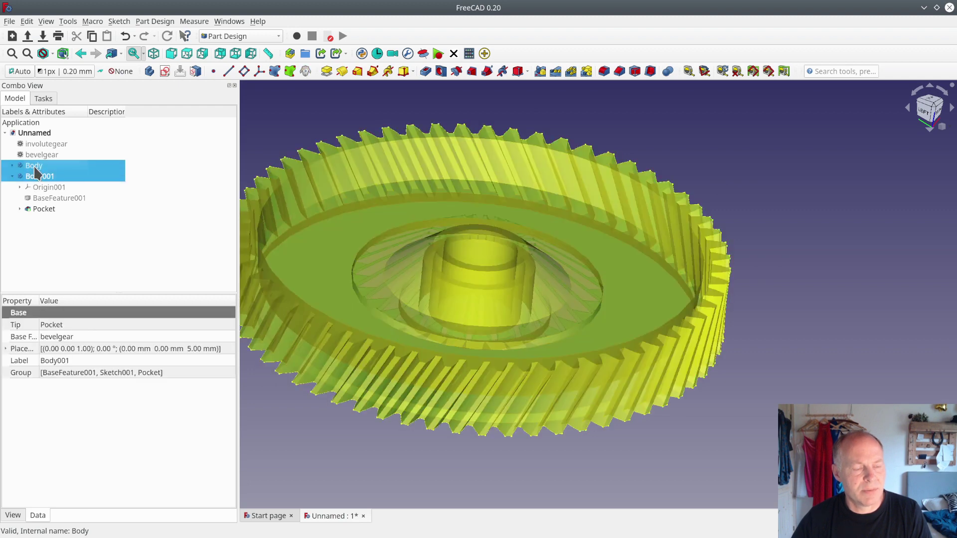
key("v")
key("d")
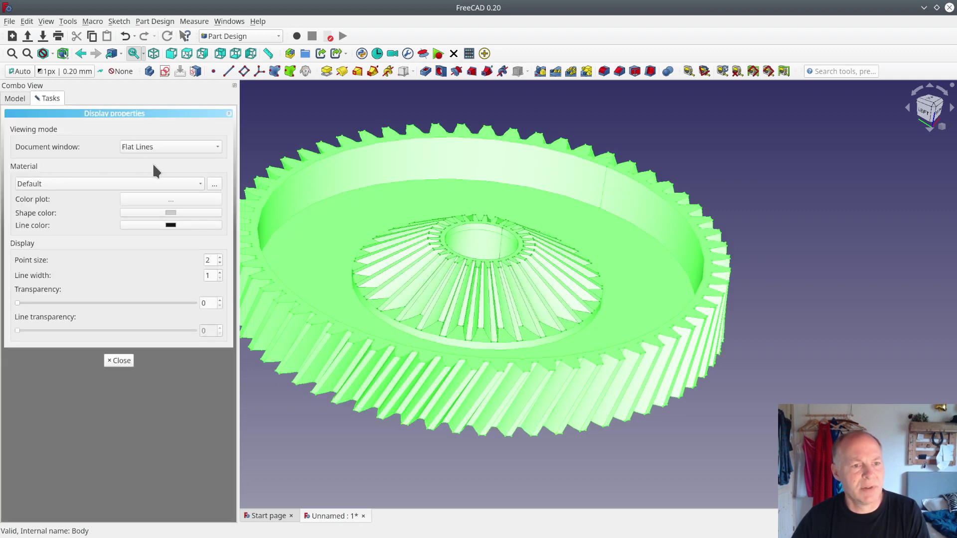
left_click(176, 213)
left_click(428, 223)
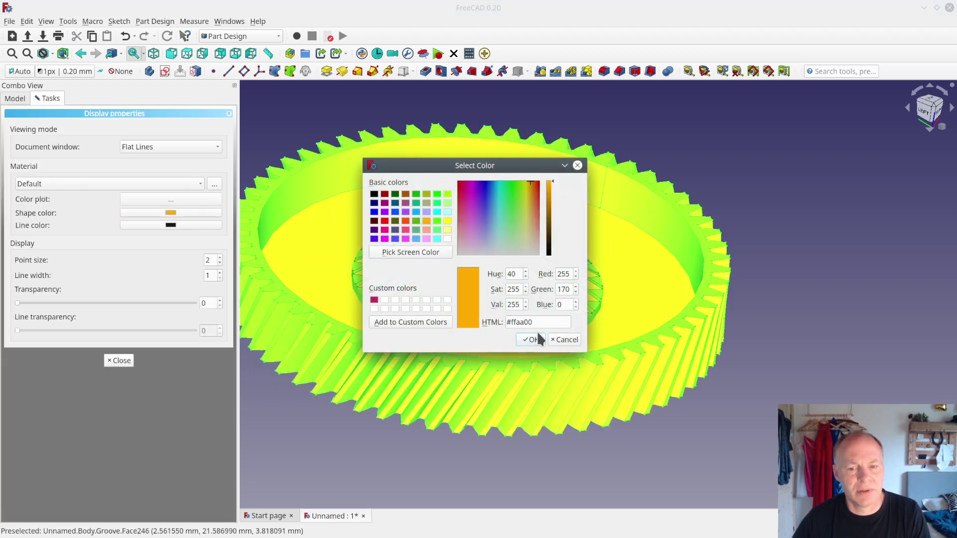
left_click(526, 339)
left_click(119, 360)
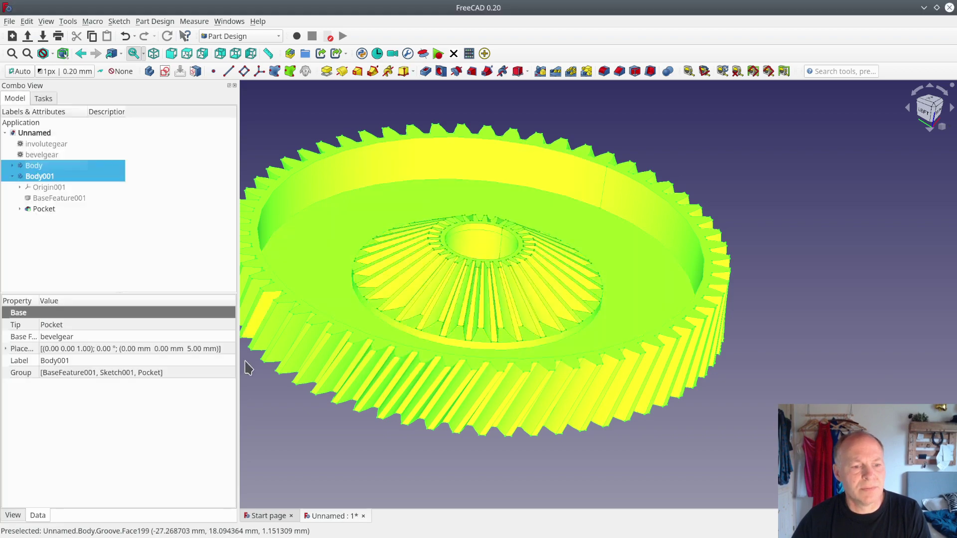
left_click(653, 480)
middle_click_drag(653, 480, 763, 394)
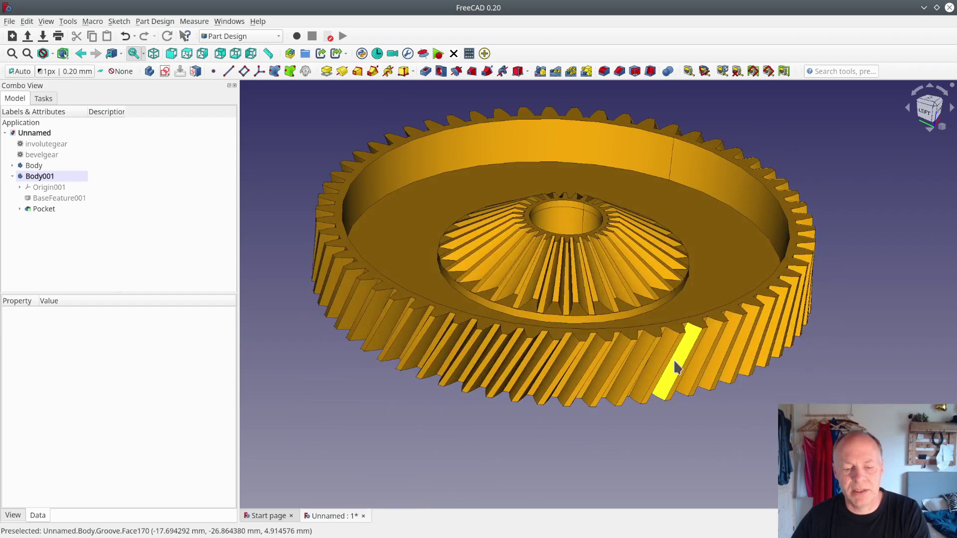
middle_click_drag(614, 340, 640, 360)
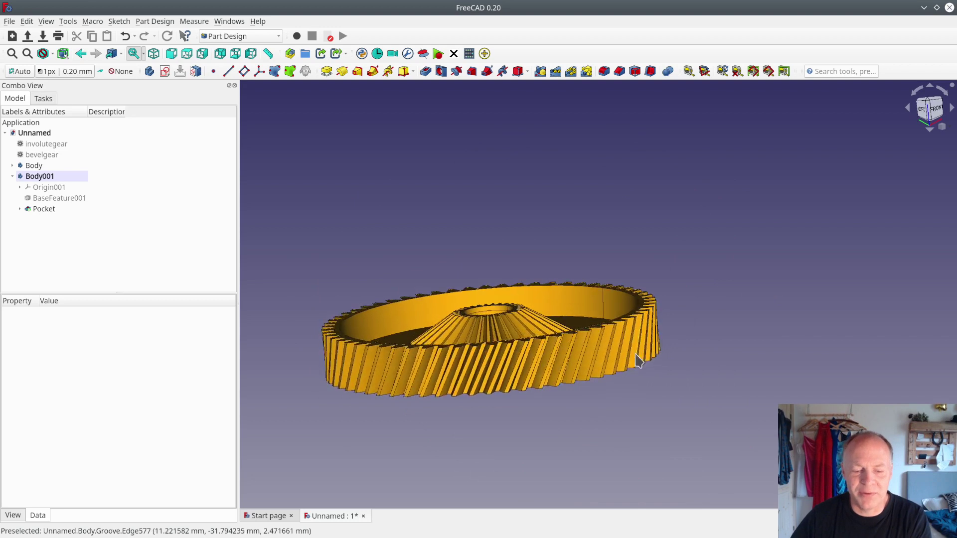